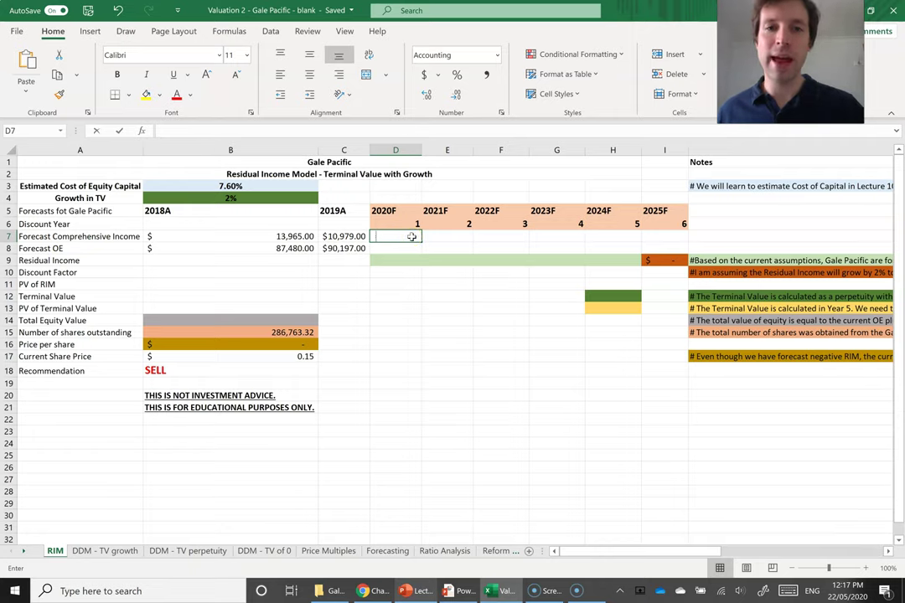
Link 2020F–2024F Forecast Comprehensive Income (D7:H7) to Forecasting!F17 onward, 6,381.32 to 6,185.75.
type("=")
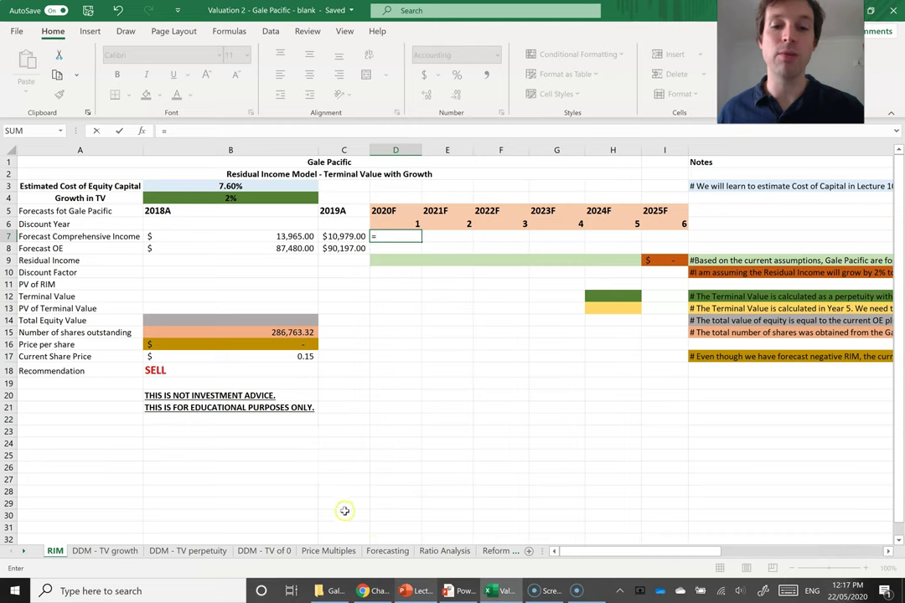
left_click(387, 550)
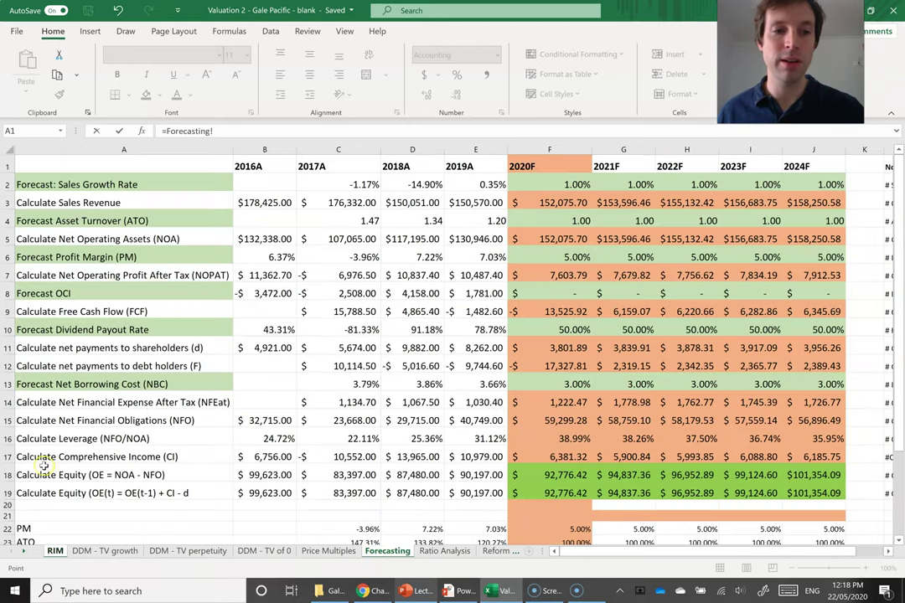
left_click(549, 456)
key("Return")
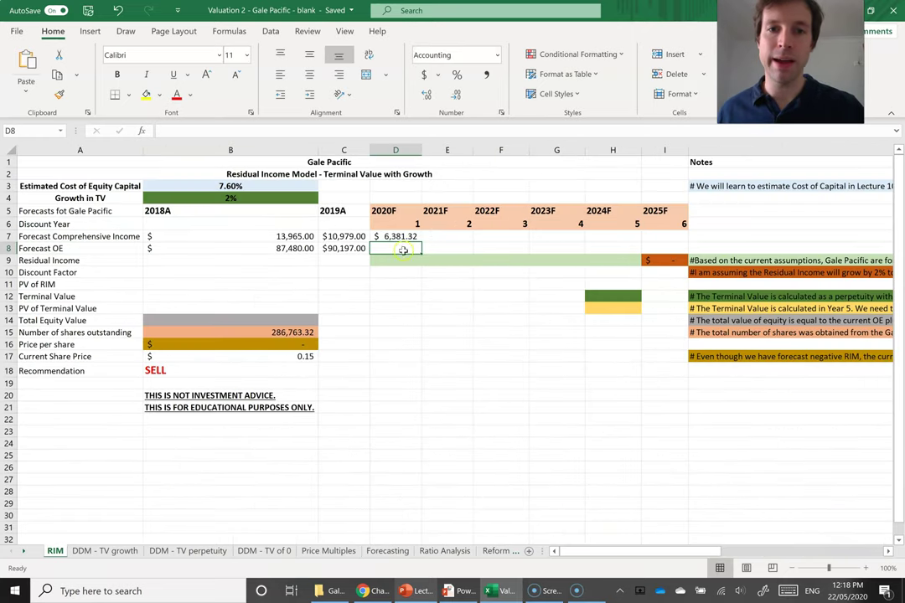
left_click_drag(421, 244, 651, 236)
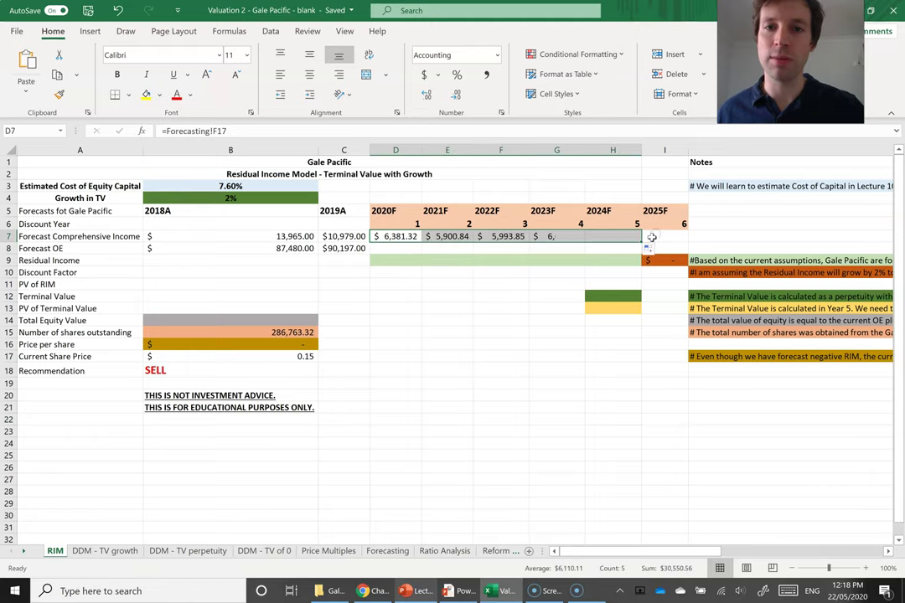
left_click(88, 246)
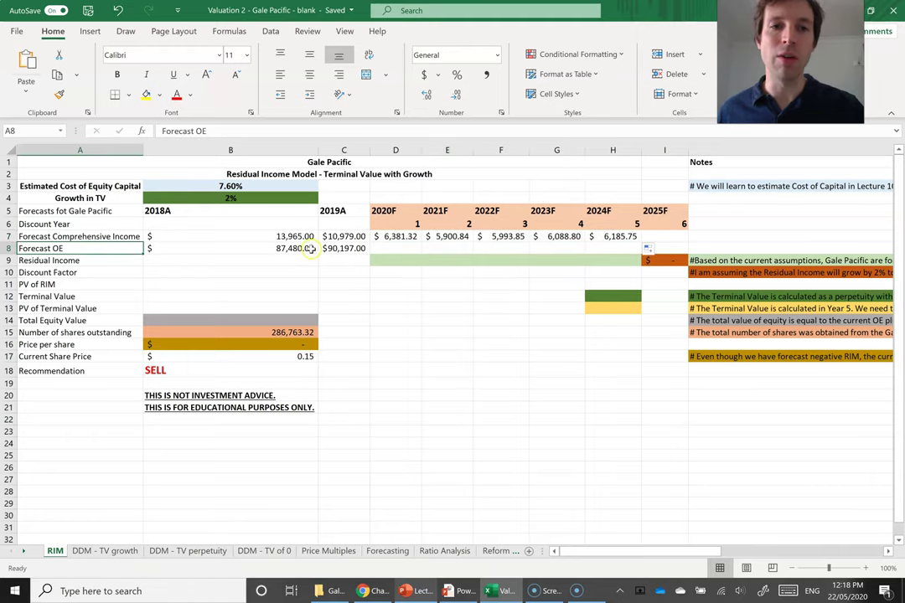
Link the Forecast OE row D8:H8 to Forecasting!F18 onward, 92,776.42 to 101,354.09.
left_click(341, 214)
left_click(339, 250)
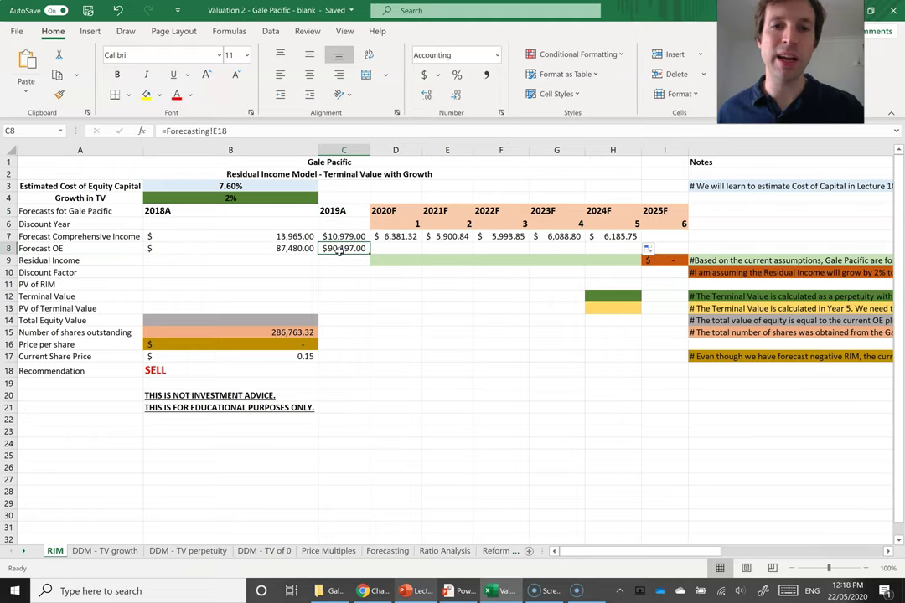
left_click(413, 250)
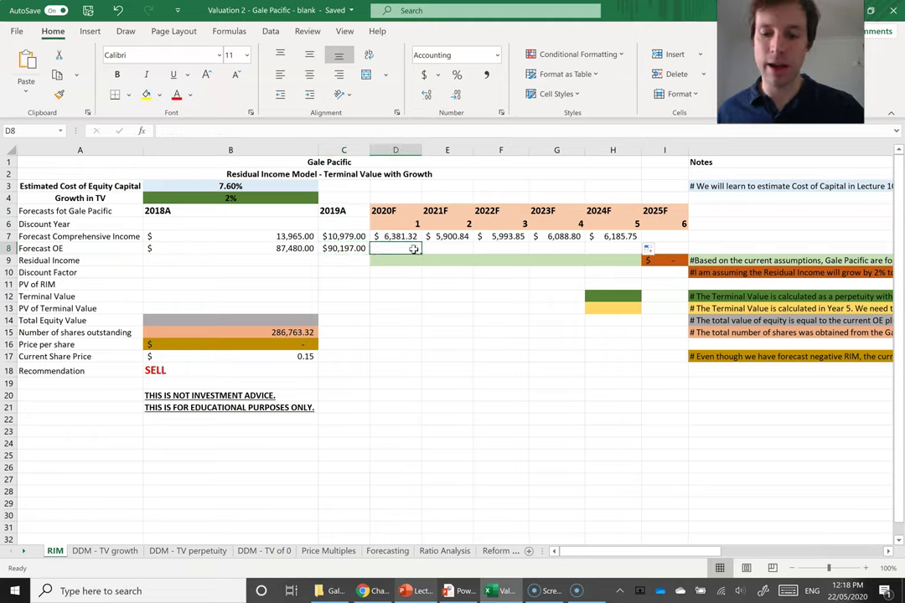
type("=")
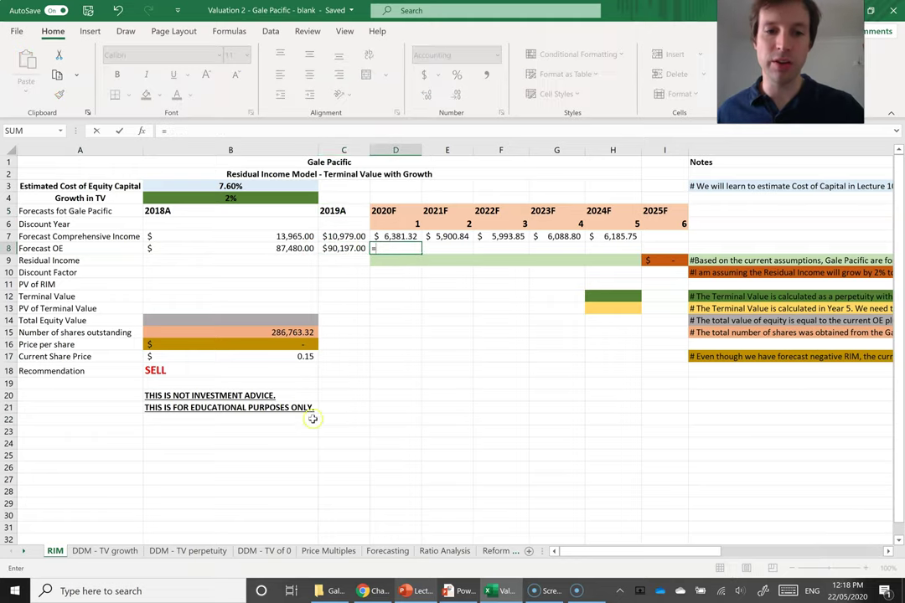
left_click(388, 552)
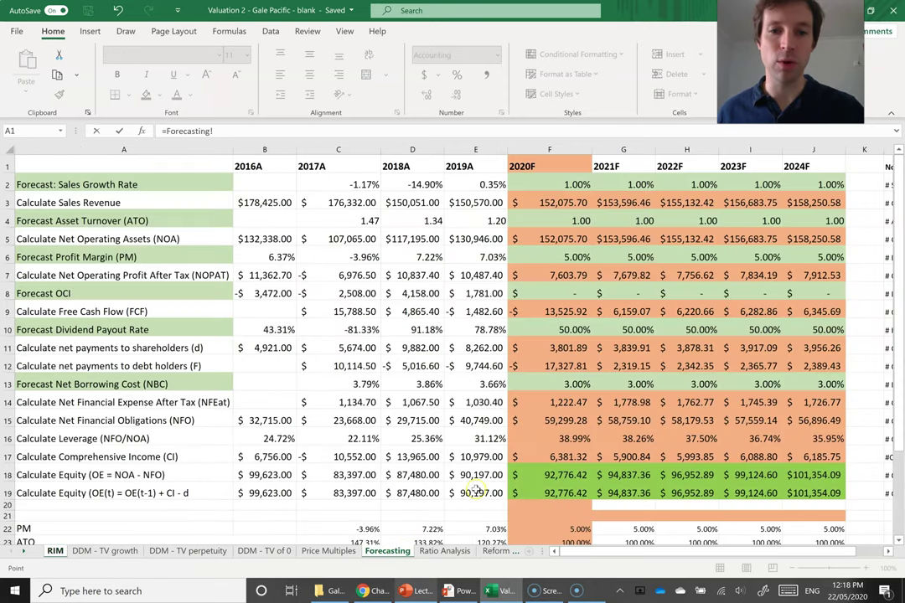
left_click(533, 475)
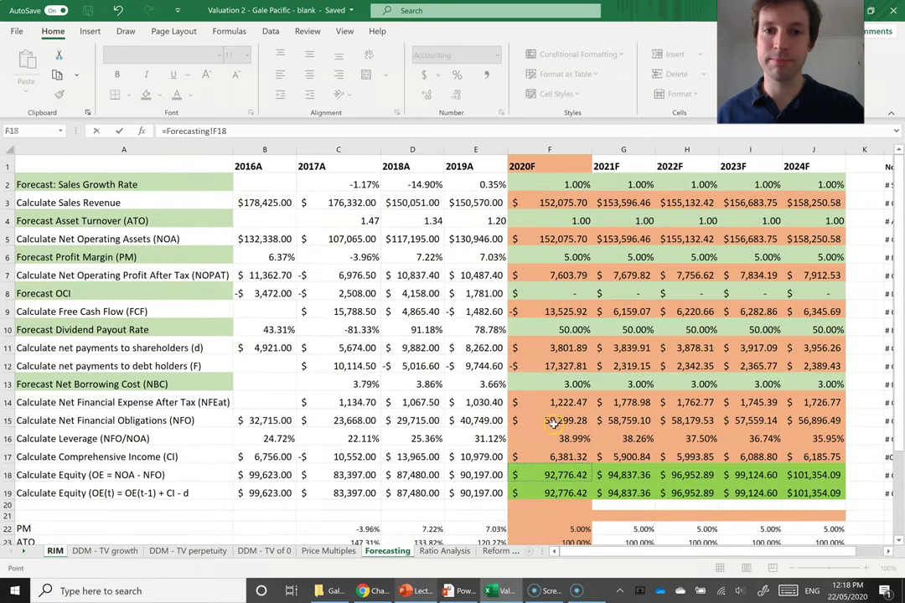
key("Return")
left_click_drag(423, 252, 640, 254)
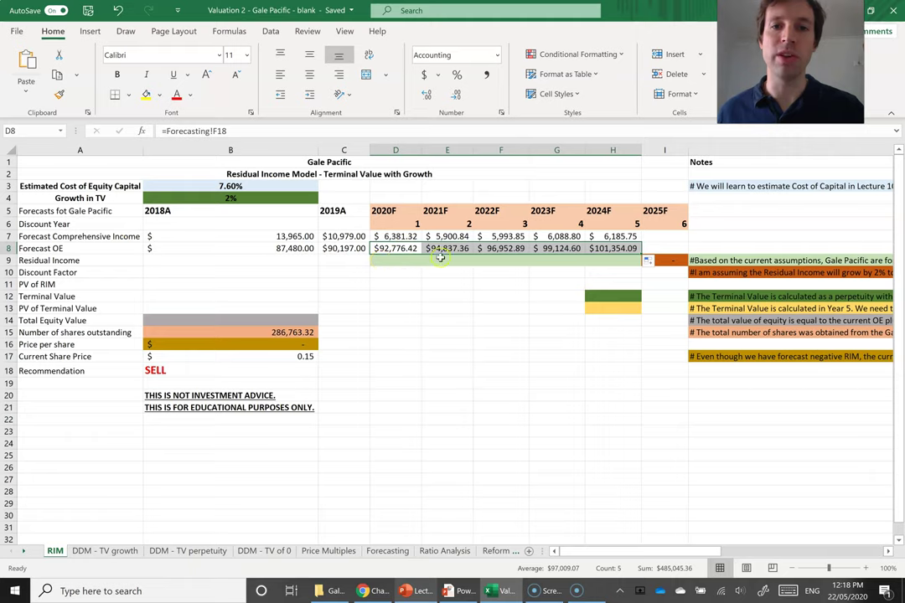
left_click(73, 261)
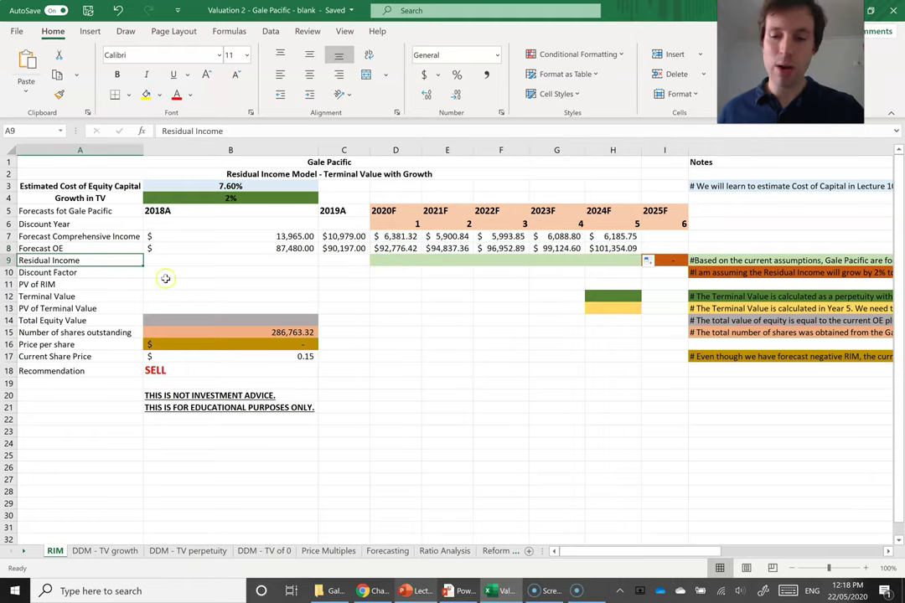
key("Right")
key("Right")
key("Right")
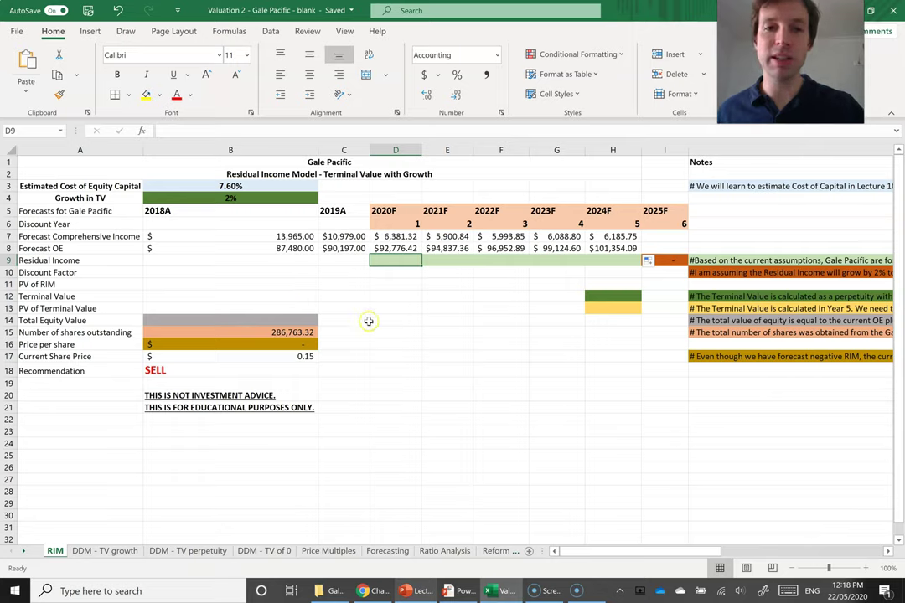
left_click(463, 591)
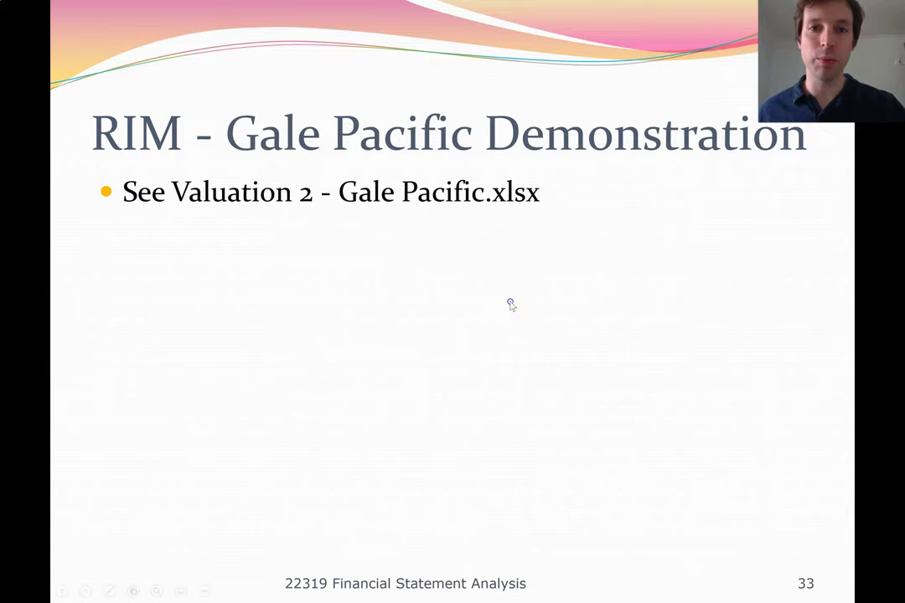
key("Left")
key("Left")
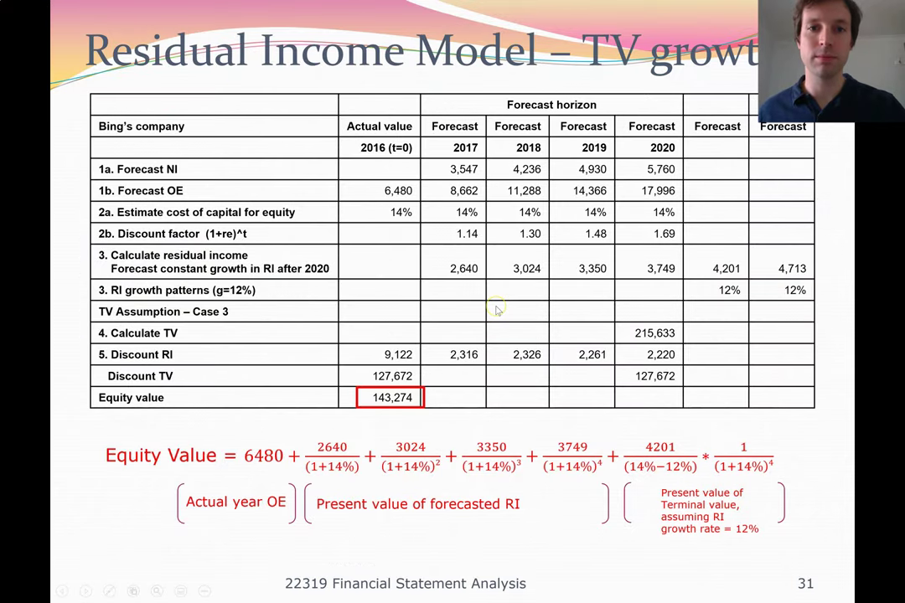
key("Left")
key("Left")
key("Left")
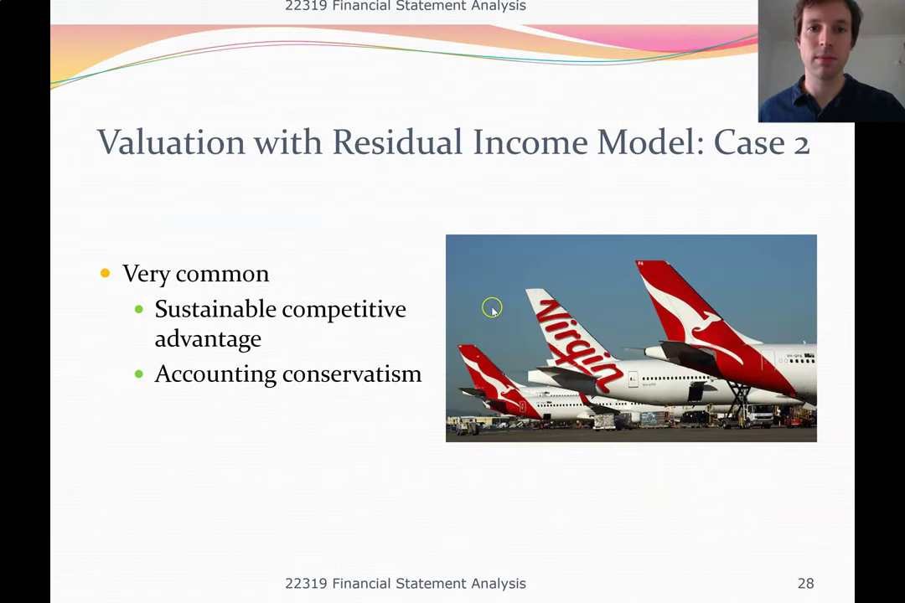
key("Left")
key("Left")
key("Left")
key("Left")
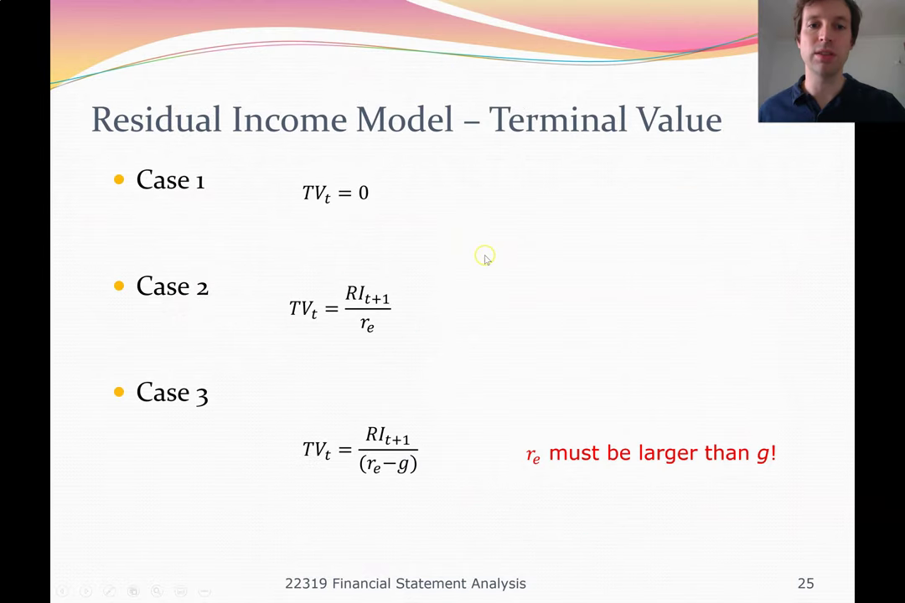
key("Left")
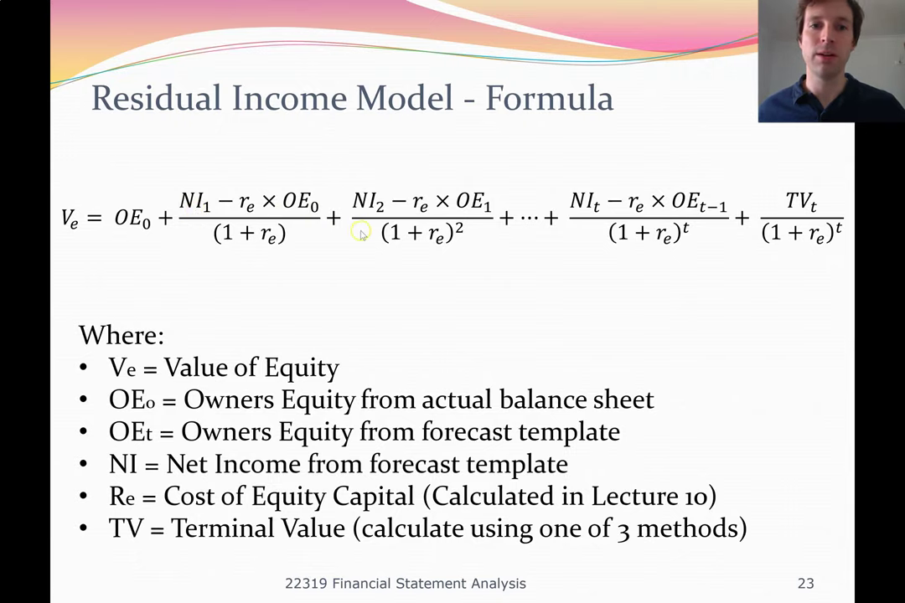
key("alt+Tab")
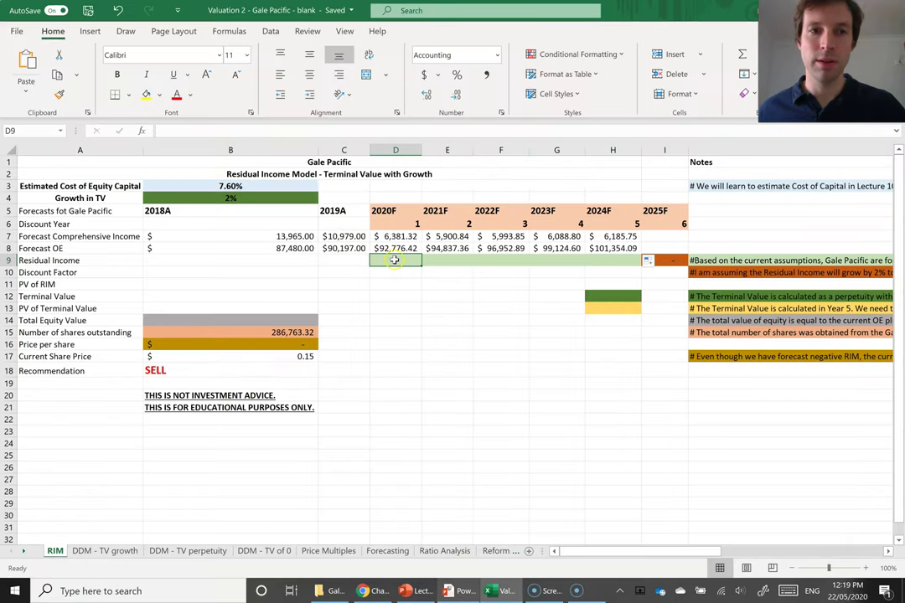
Enter the 2020F residual income formula =D7-(B3*C8) and fill it across to 2024F.
type("=")
left_click(393, 247)
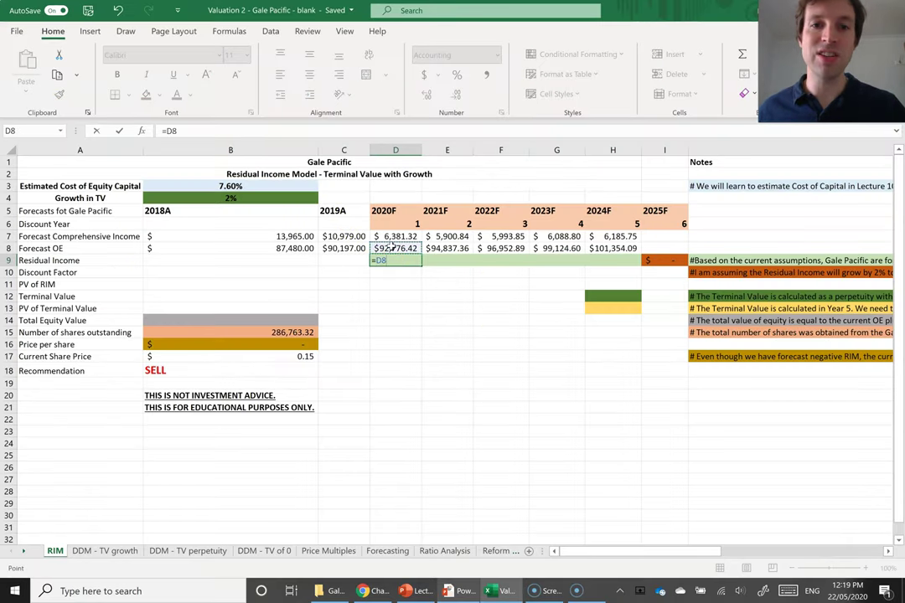
type("-")
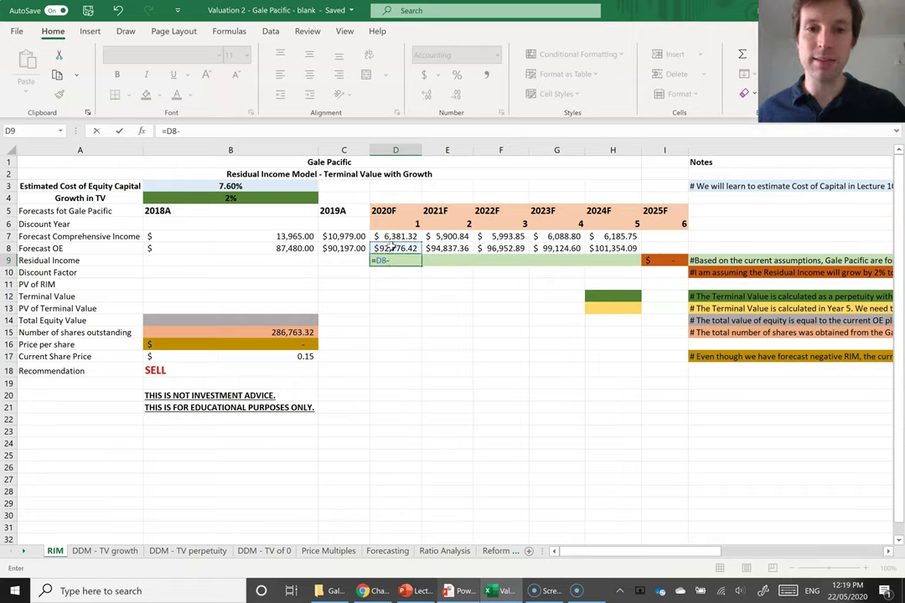
type("(")
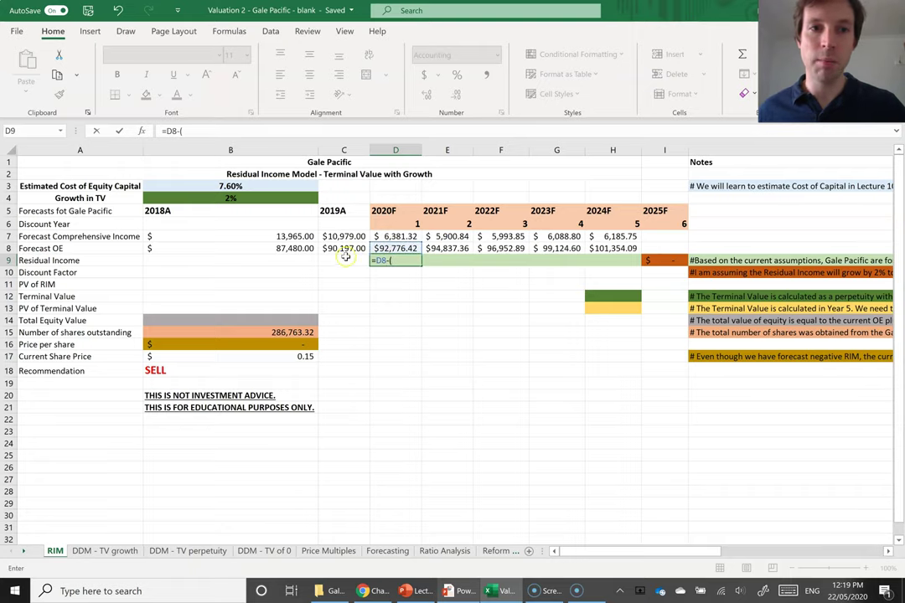
left_click(240, 186)
type("*")
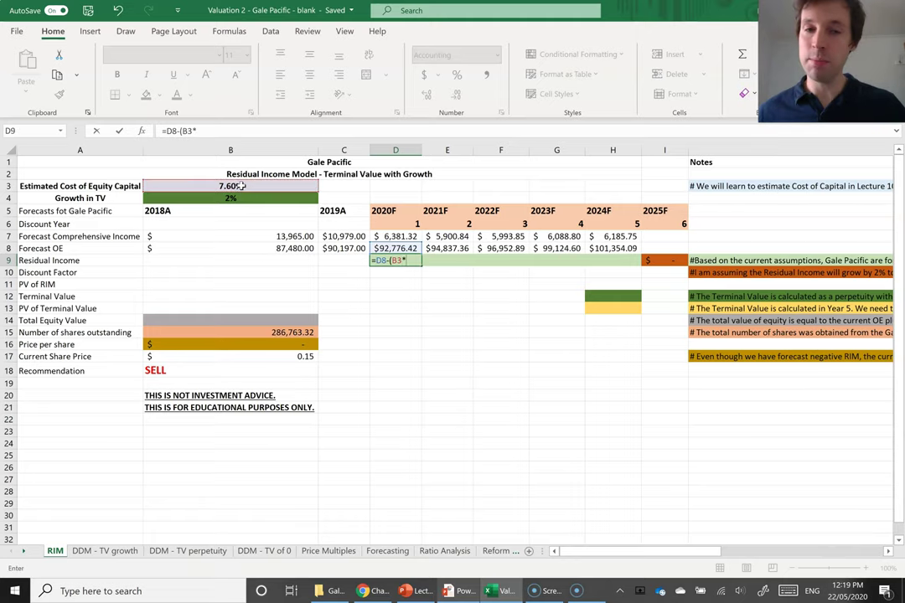
left_click(338, 249)
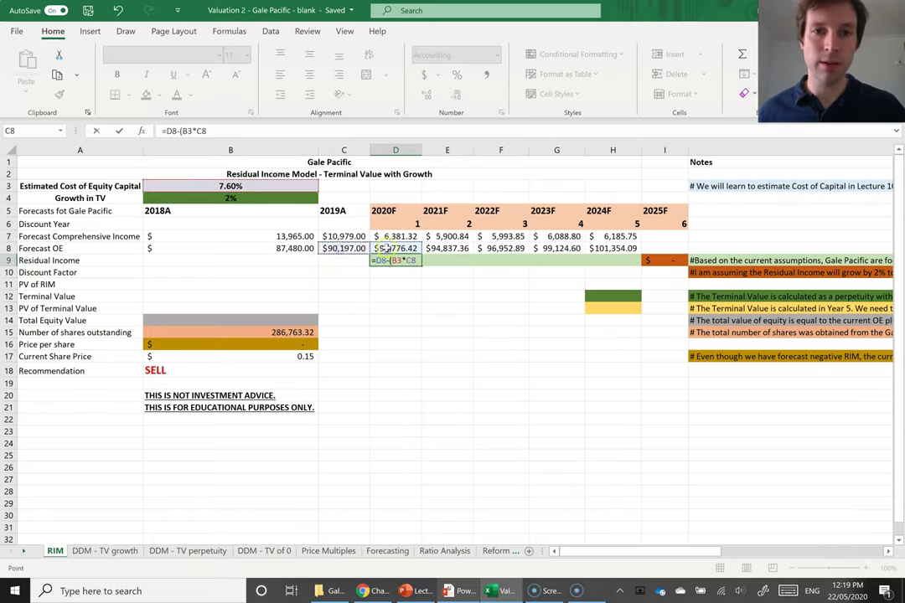
left_click_drag(394, 244, 391, 237)
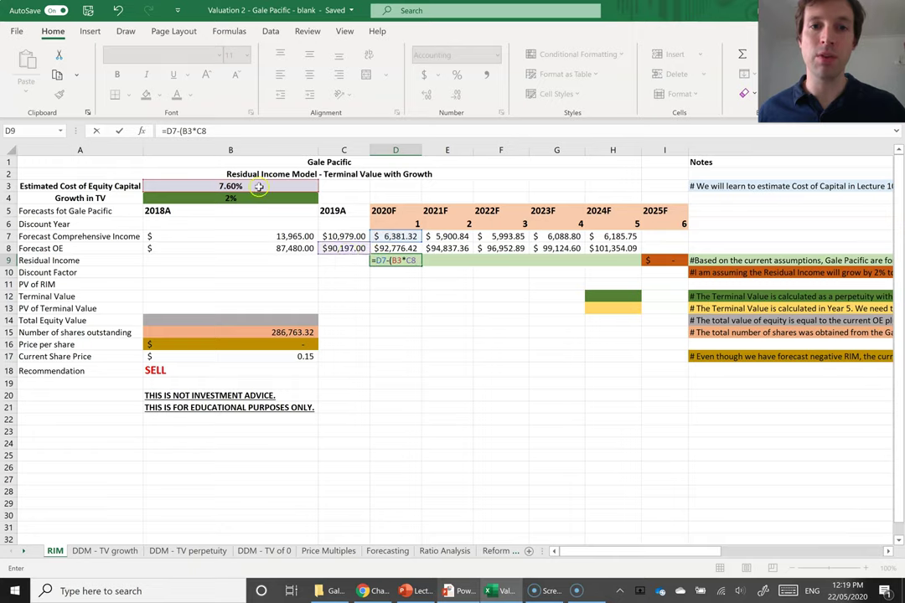
type(")")
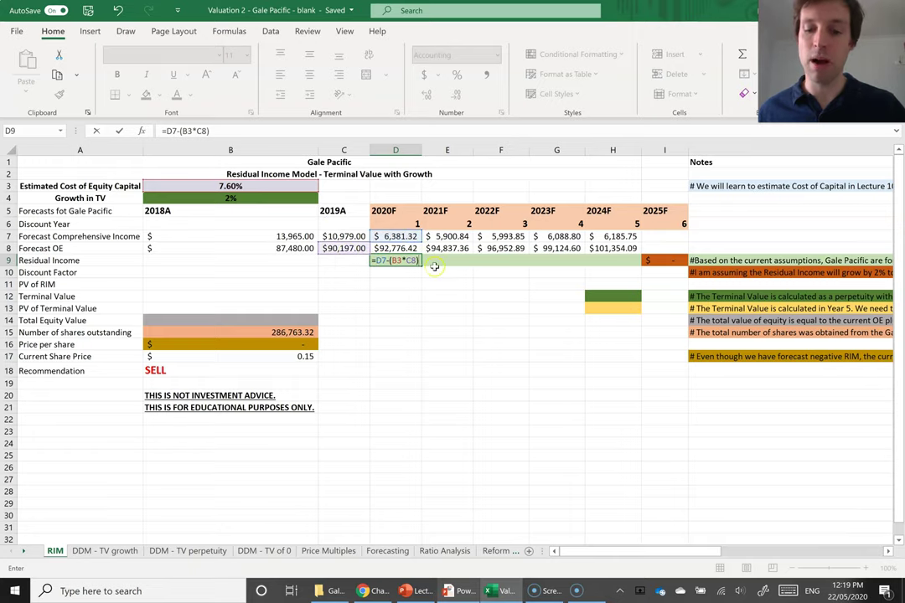
key("Return")
left_click(403, 261)
left_click_drag(421, 266, 624, 266)
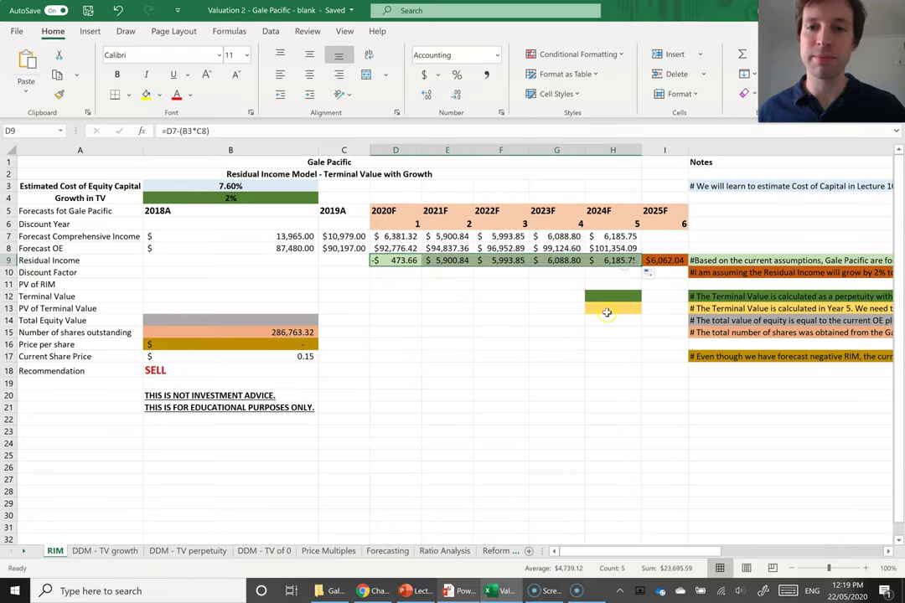
Inspect the copied formula in H9, then reopen D9's formula for editing.
left_click(447, 260)
key("Right")
key("Right")
key("Right")
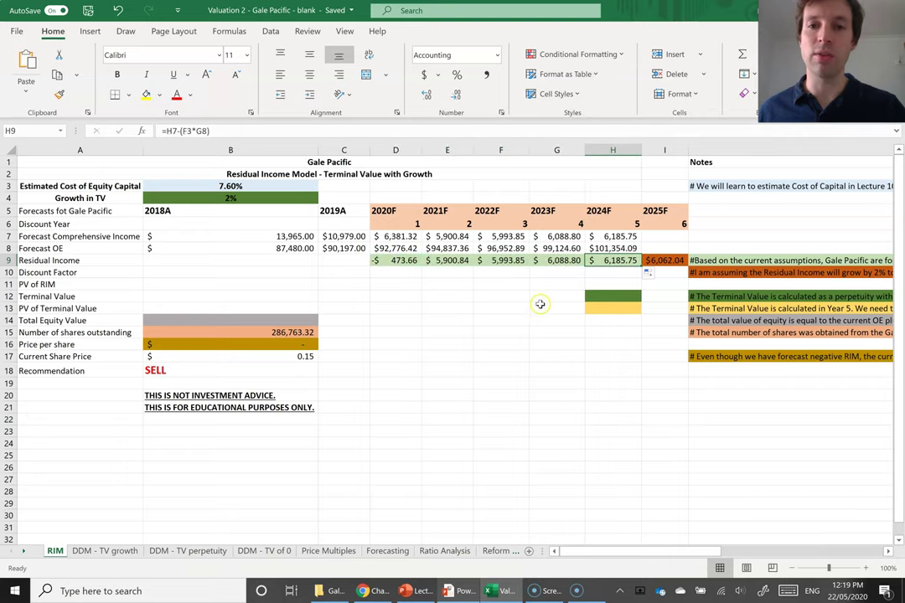
double_click(605, 262)
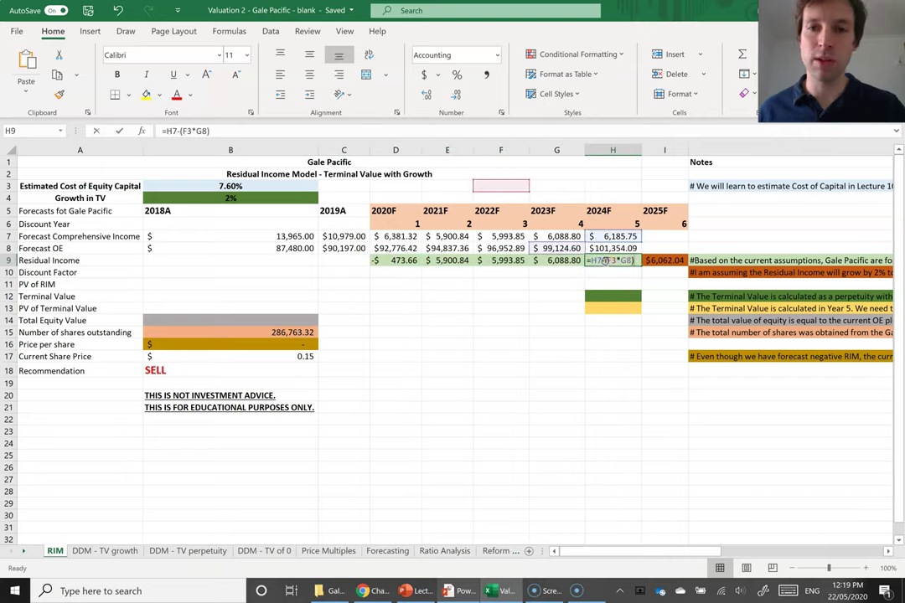
left_click(97, 132)
key("Left")
key("Left")
key("Left")
key("Left")
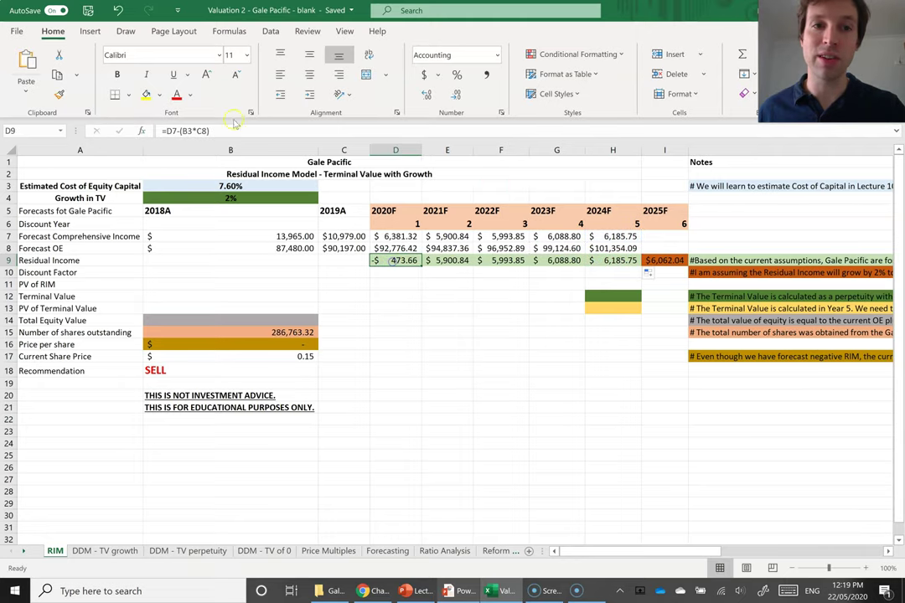
left_click(188, 131)
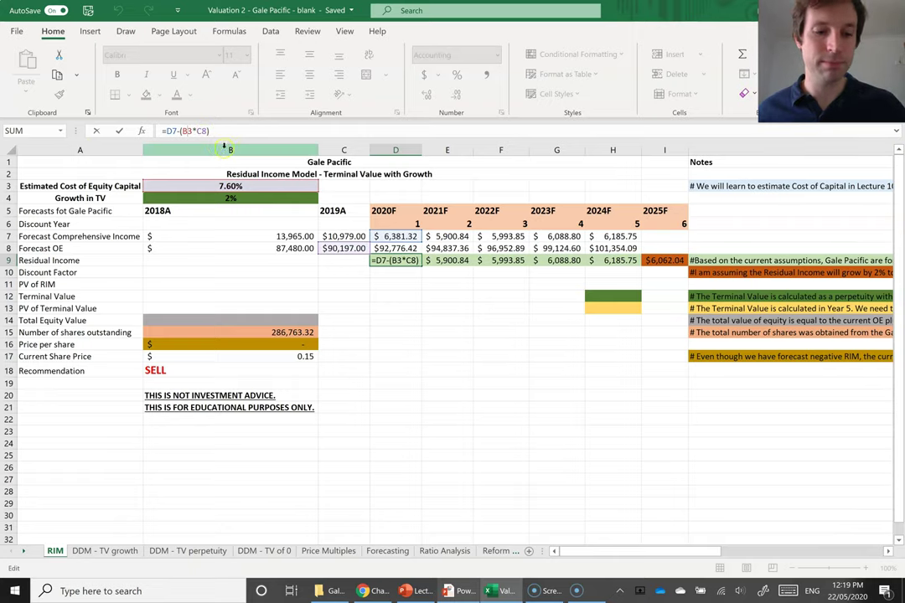
Anchor cost of equity as $B$3 in D9, refill to H9, and verify the copied formula.
key("F4")
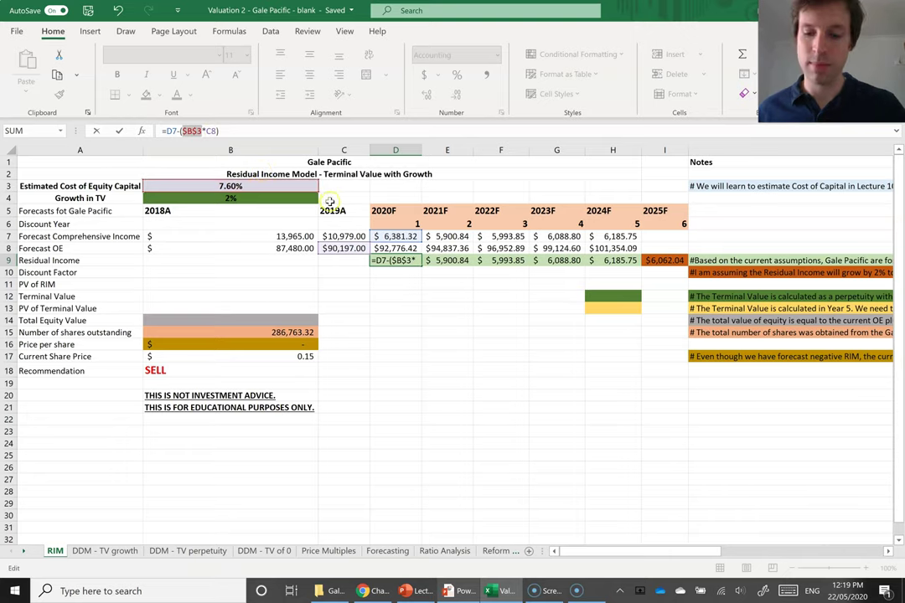
key("Return")
left_click(408, 260)
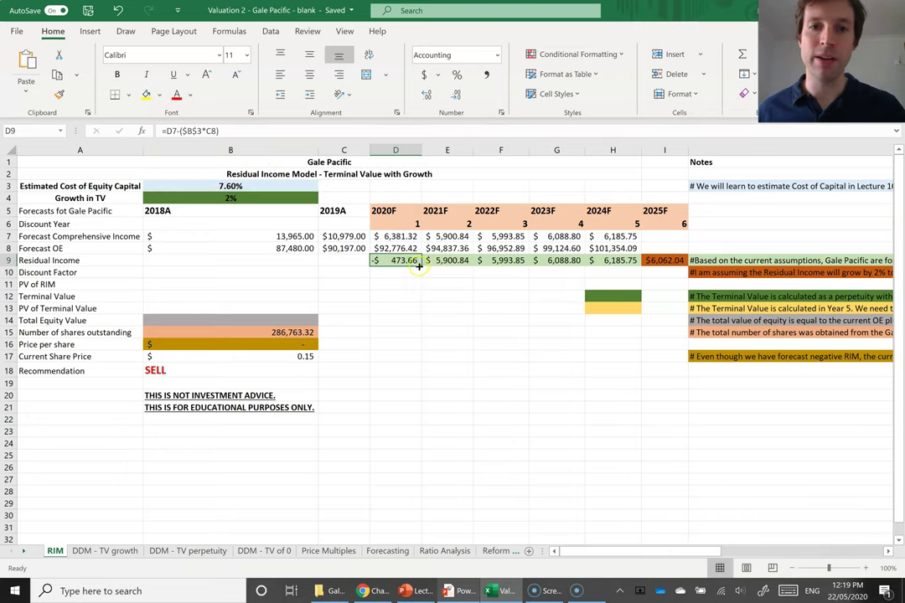
left_click_drag(423, 267, 634, 262)
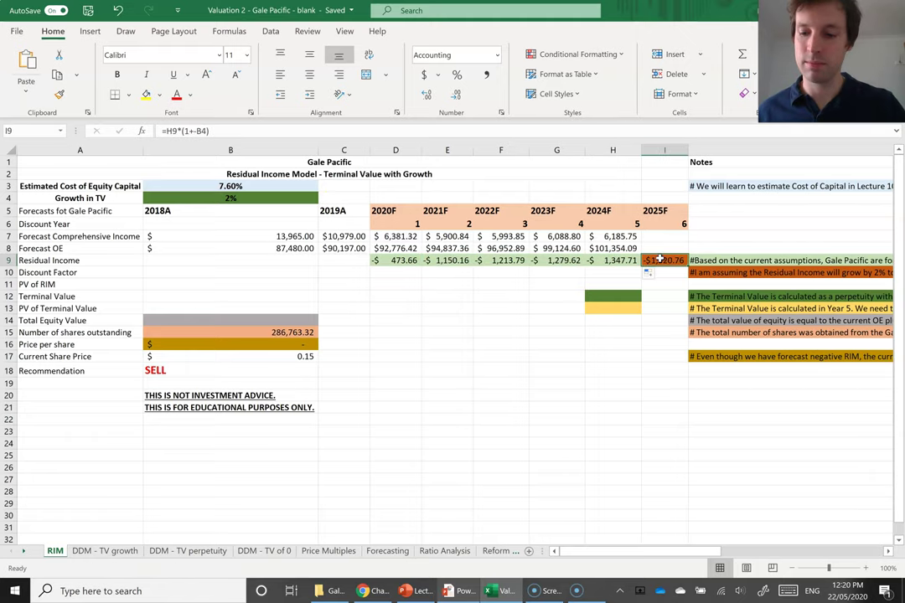
double_click(618, 259)
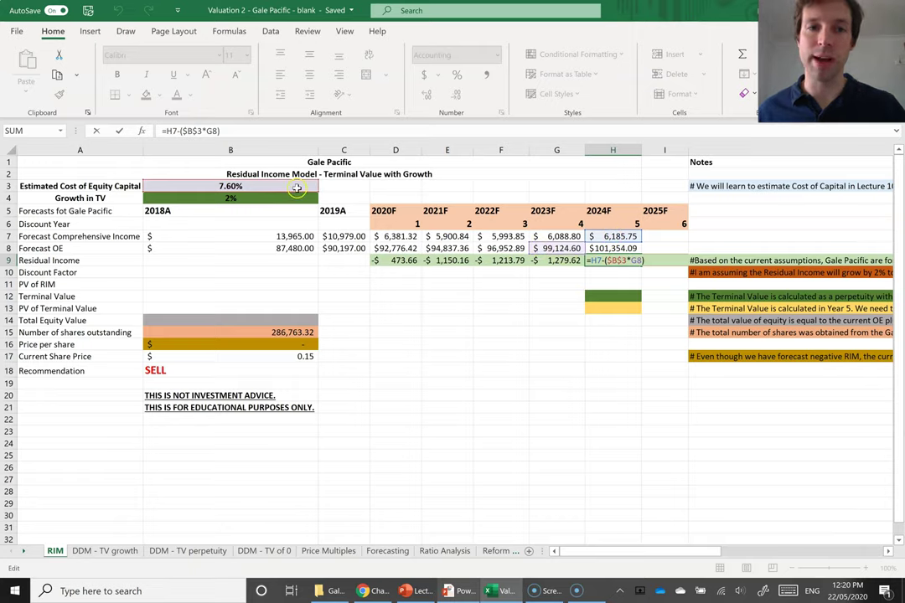
key("Return")
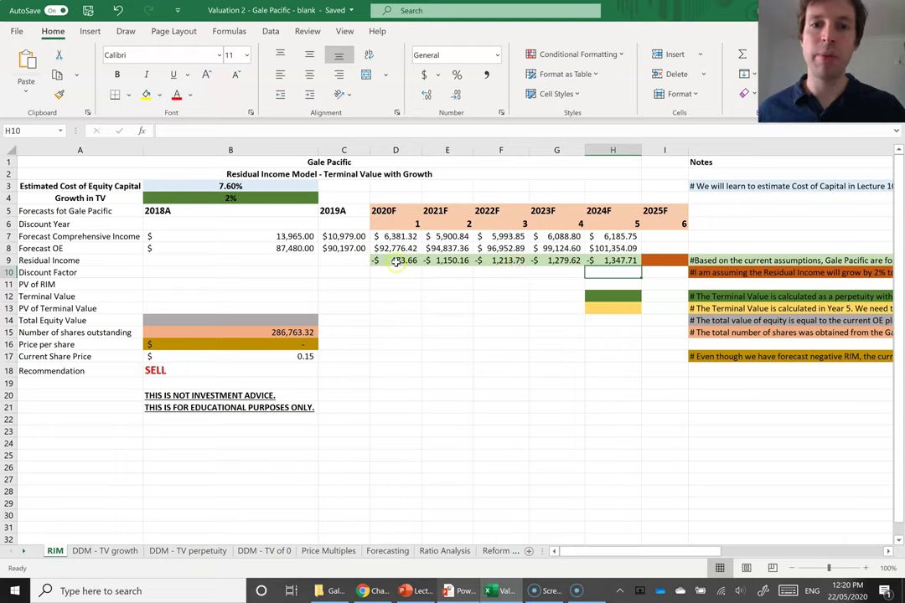
left_click(395, 260)
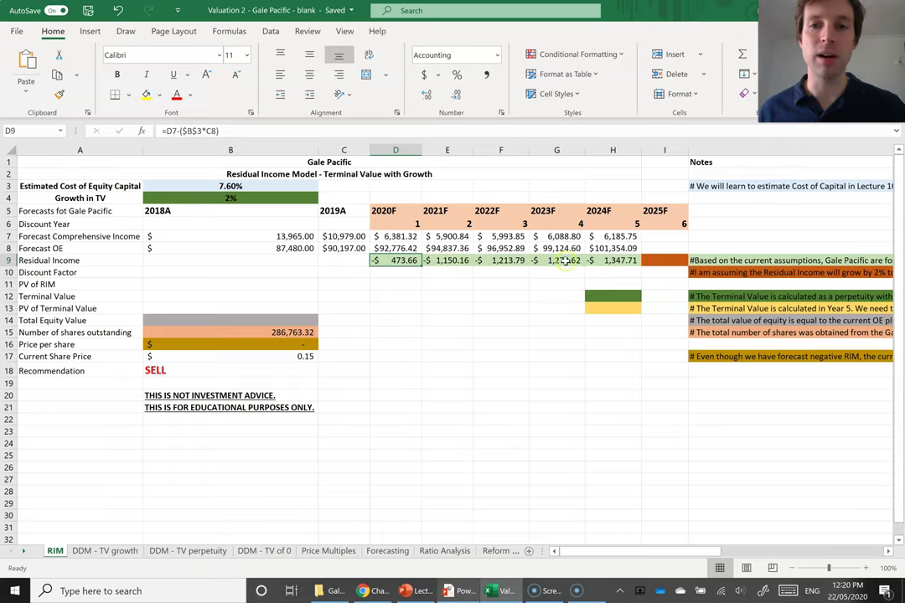
left_click(608, 261)
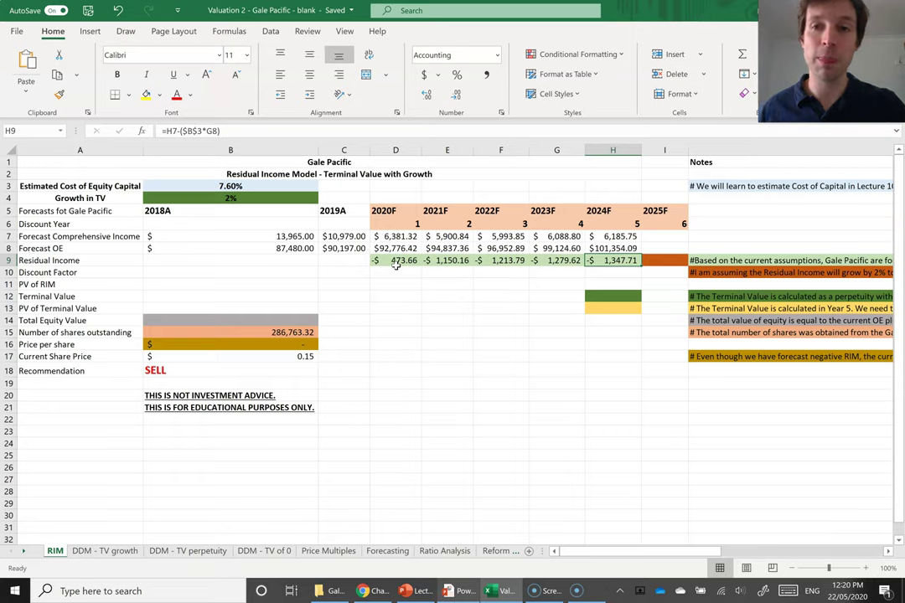
Enter =(1+$B$3)^D6 in D10 for a 2020F discount factor of 1.076.
left_click(113, 260)
key("ctrl+Right")
key("Right")
key("Right")
key("Right")
key("Down")
key("Left")
key("Left")
key("Home")
key("Right")
key("Right")
key("Right")
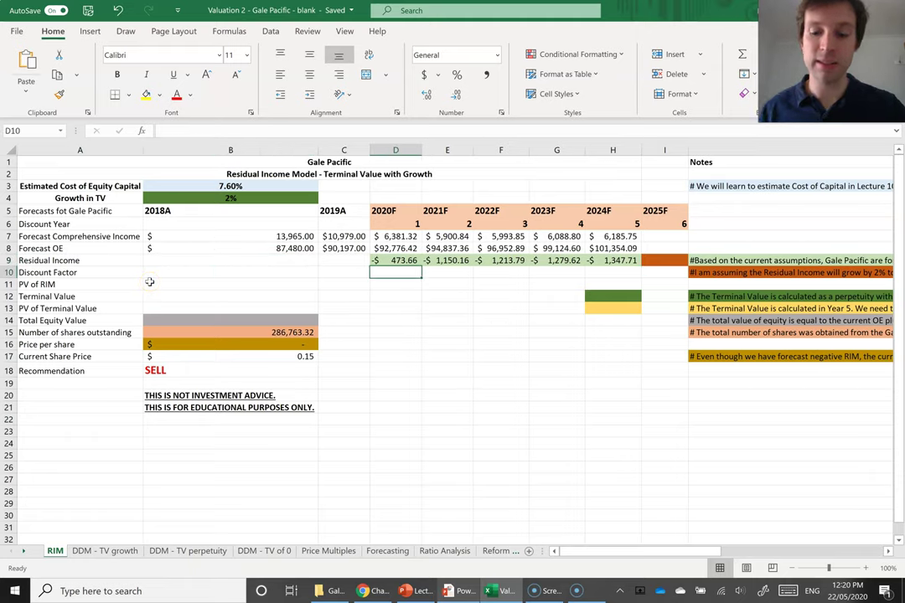
type("=")
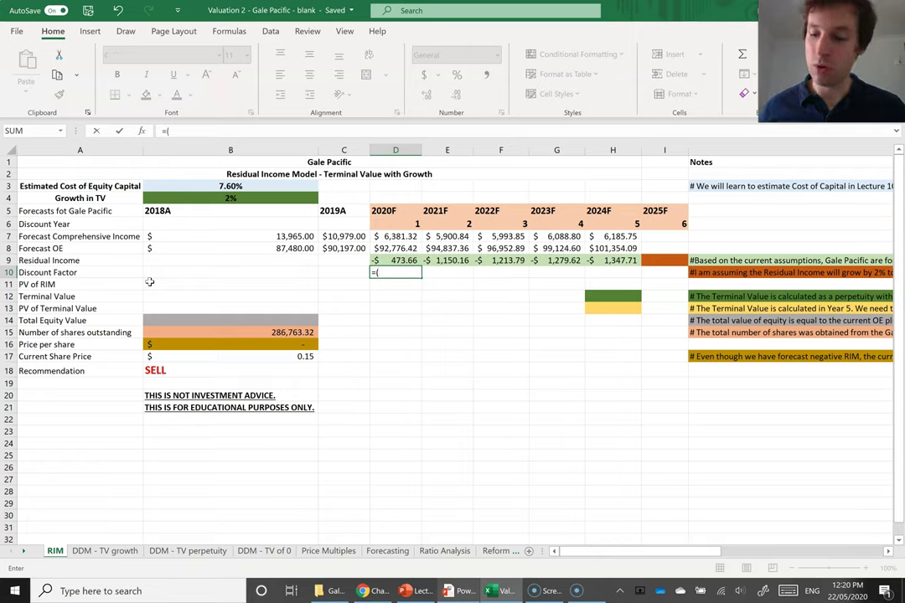
type("(1+")
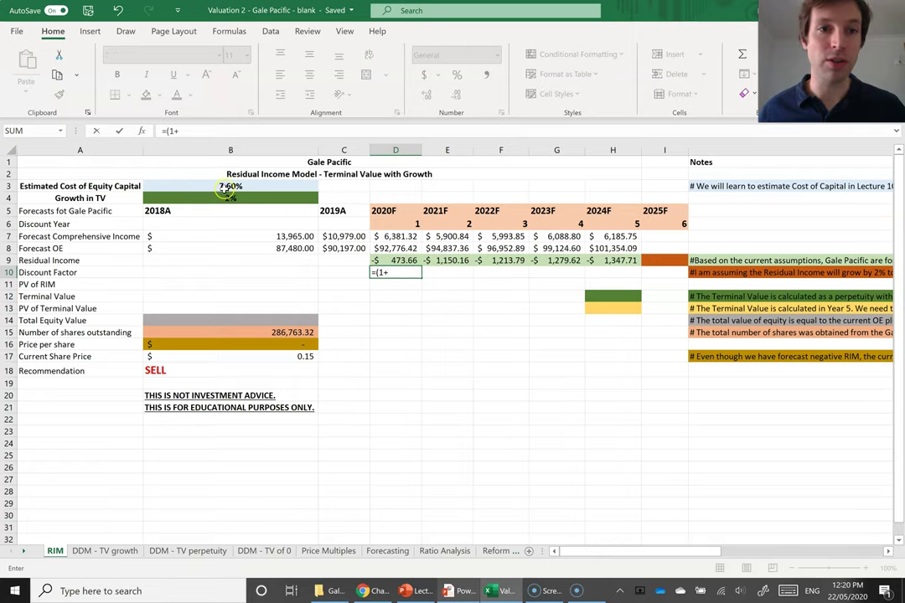
left_click(201, 186)
key("F2")
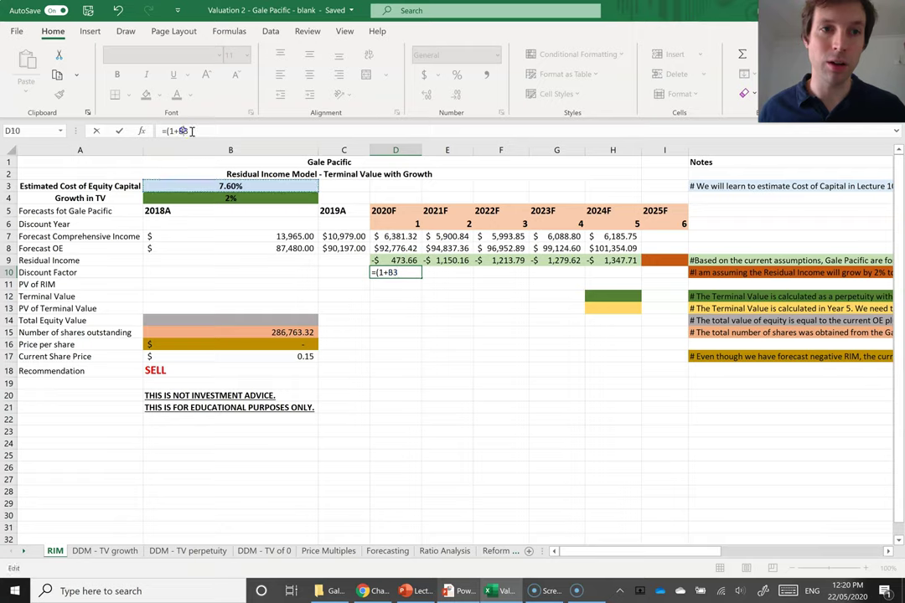
key("F4")
left_click(235, 131)
type(")")
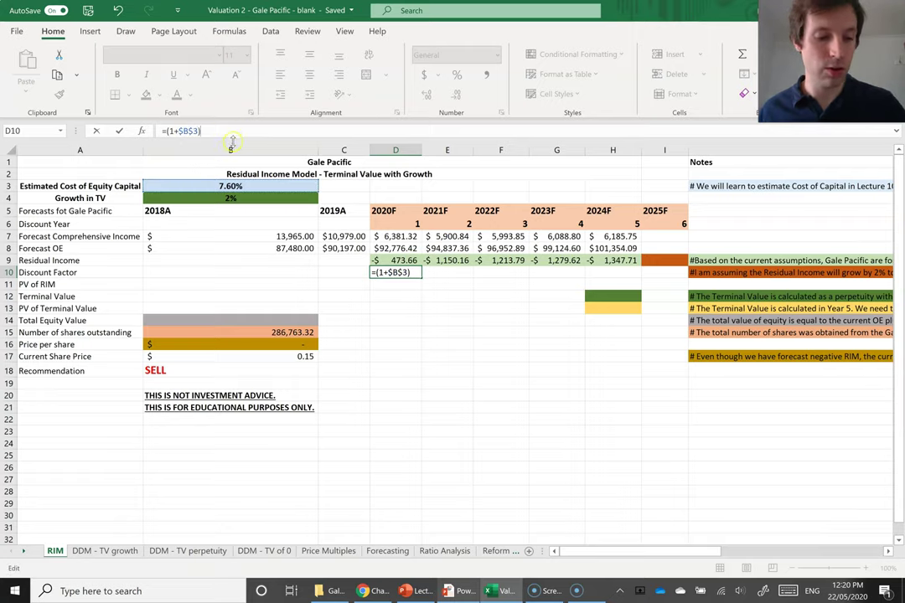
type("^")
left_click(408, 222)
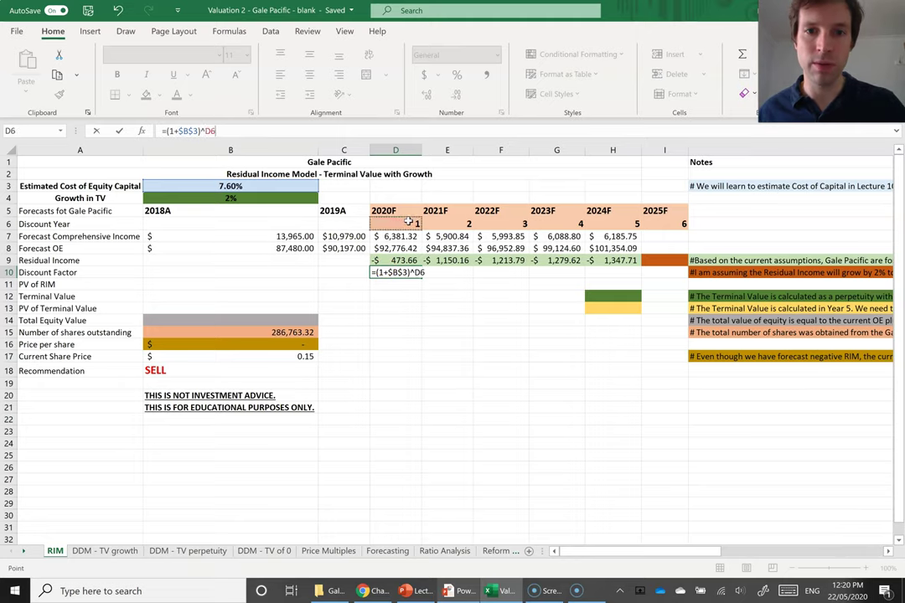
key("Return")
Fill the discount factor formula across to 2024F, reaching 1.442319106.
left_click(417, 275)
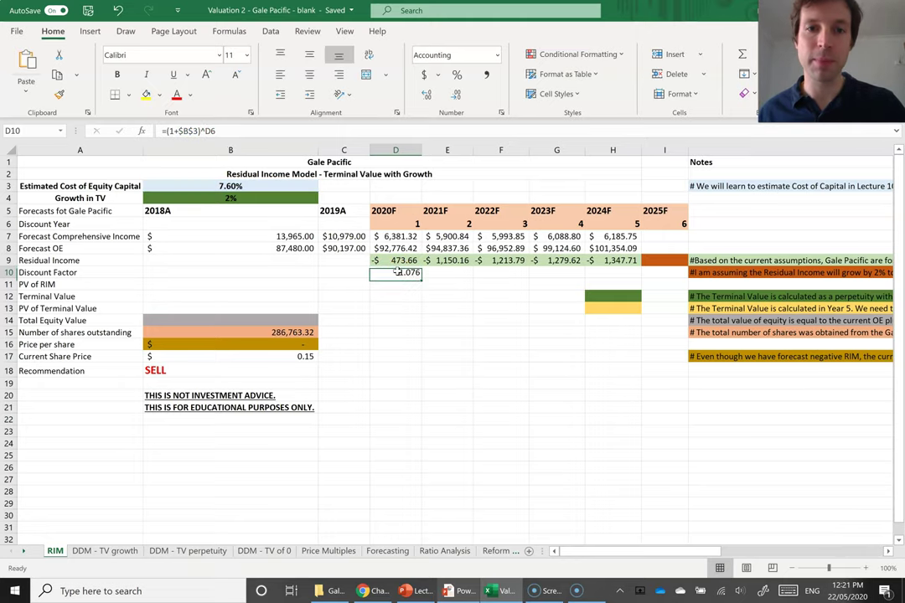
left_click_drag(425, 278, 632, 285)
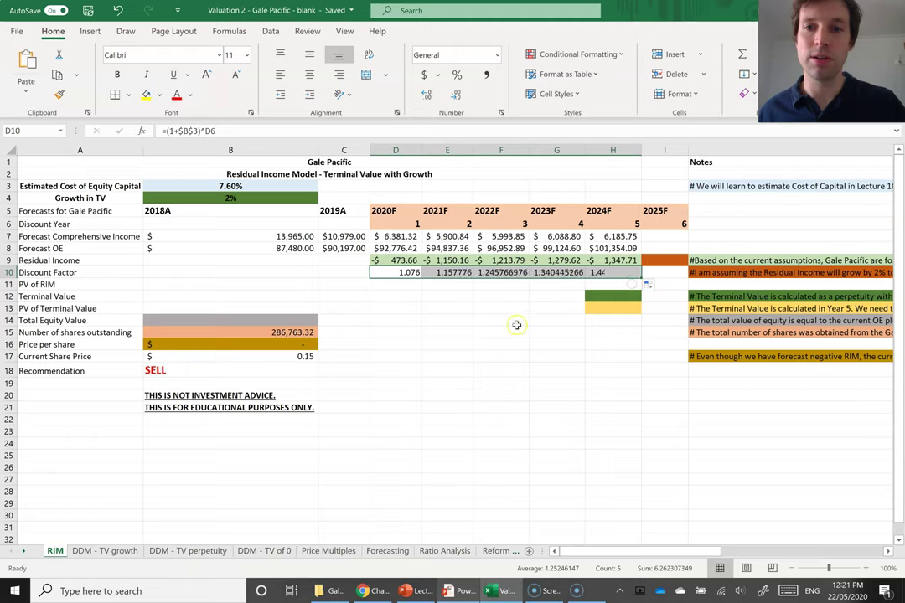
left_click(404, 285)
left_click(32, 286)
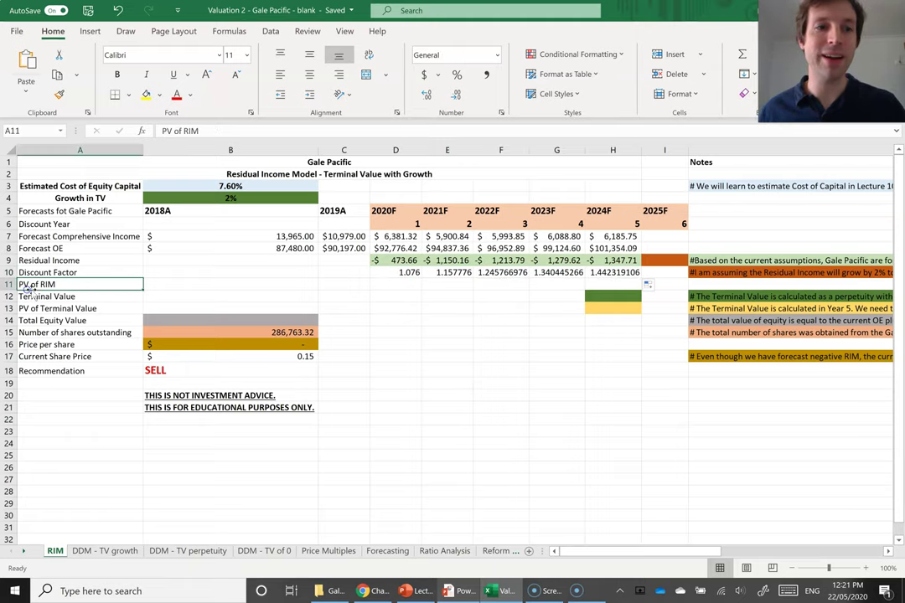
Enter =D9/D10 in D11 and fill to H11, giving -440.20 through -934.41.
type("=")
left_click(394, 260)
type("/")
left_click(381, 272)
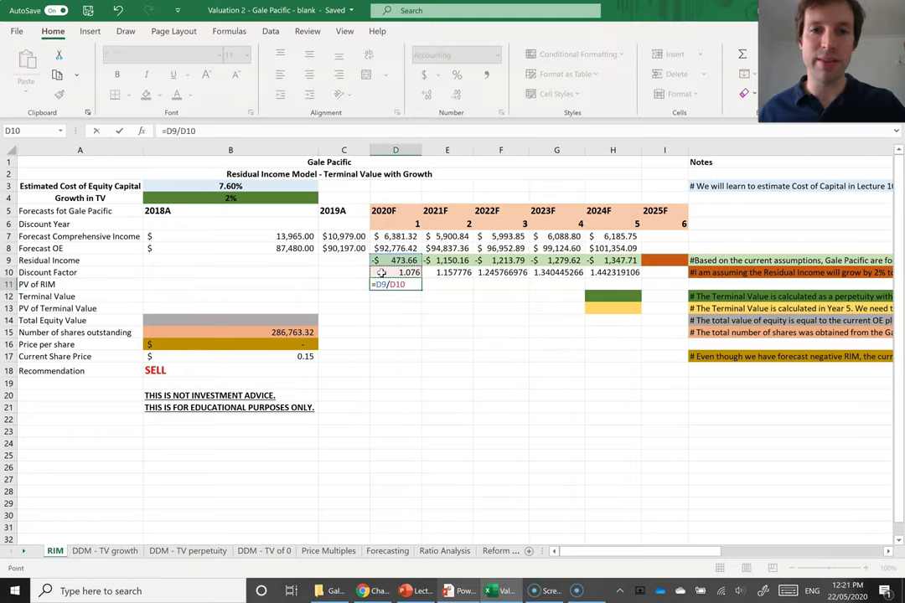
key("ctrl+Return")
left_click_drag(421, 288, 610, 289)
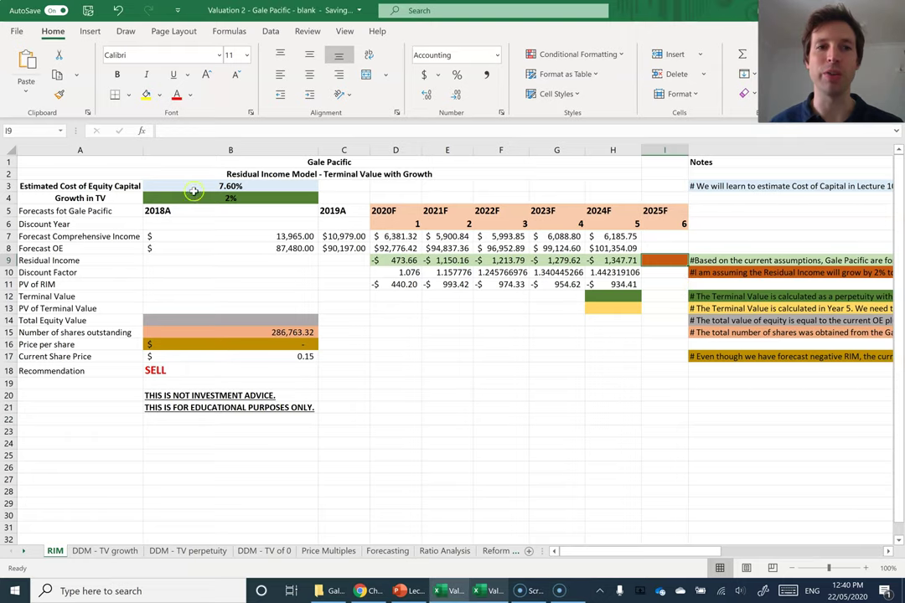
Enter =H9*(1+B4) in I9, basing 2025F residual income on 2024F and the 2% growth rate.
left_click_drag(57, 199, 247, 198)
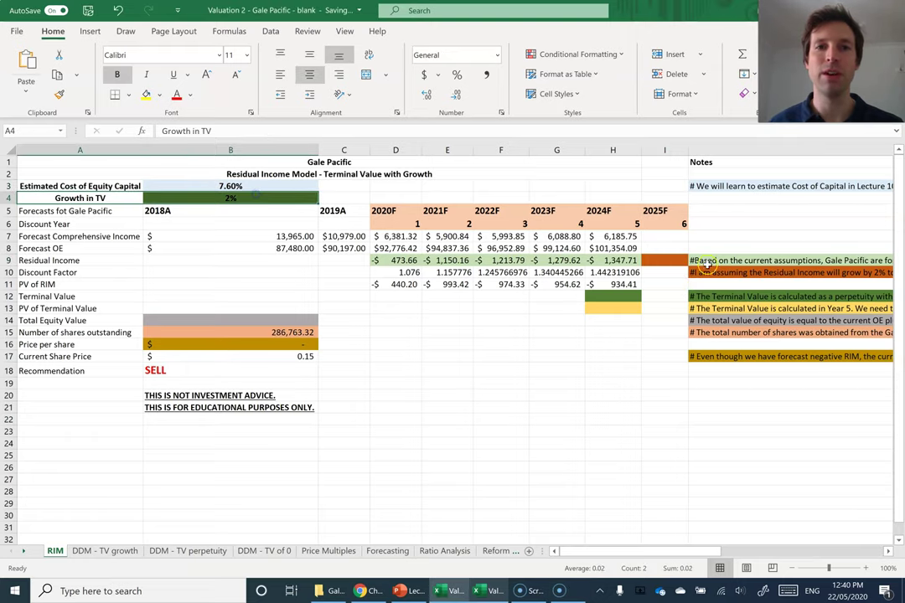
left_click(661, 260)
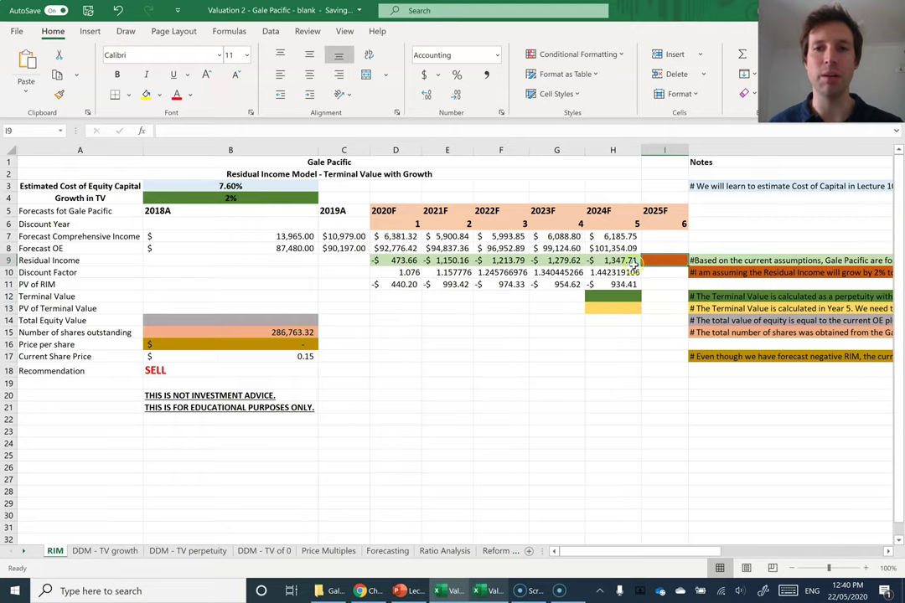
left_click(667, 265)
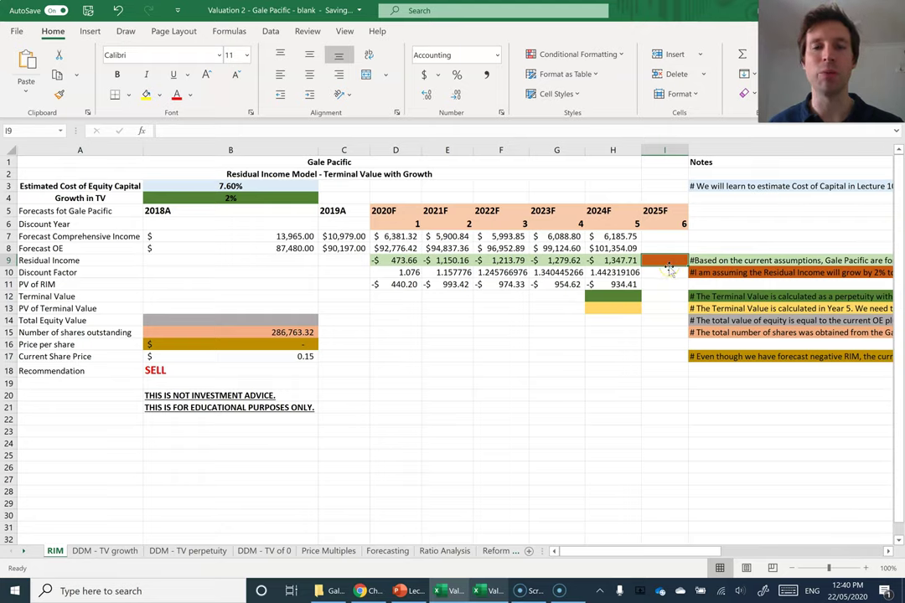
left_click(666, 260)
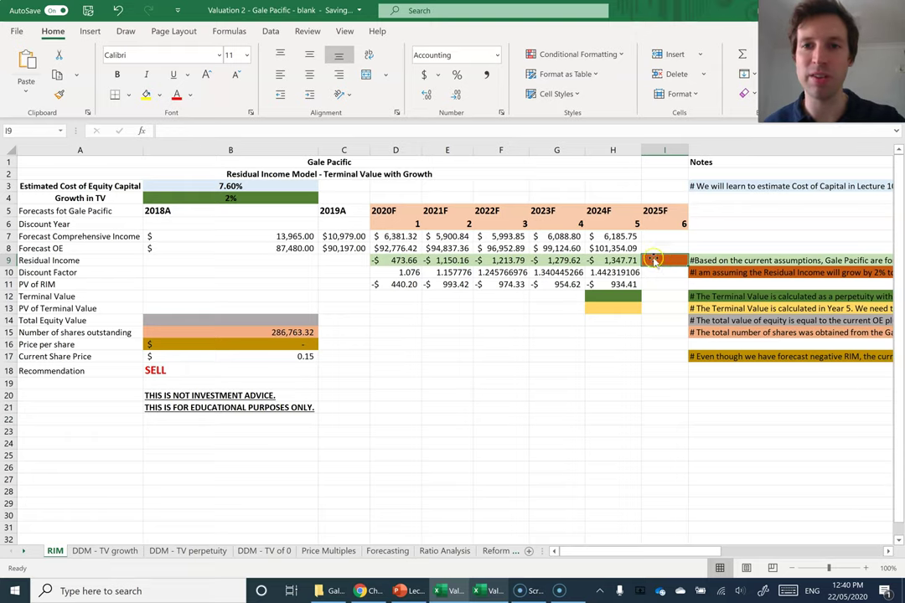
type("=")
left_click(614, 261)
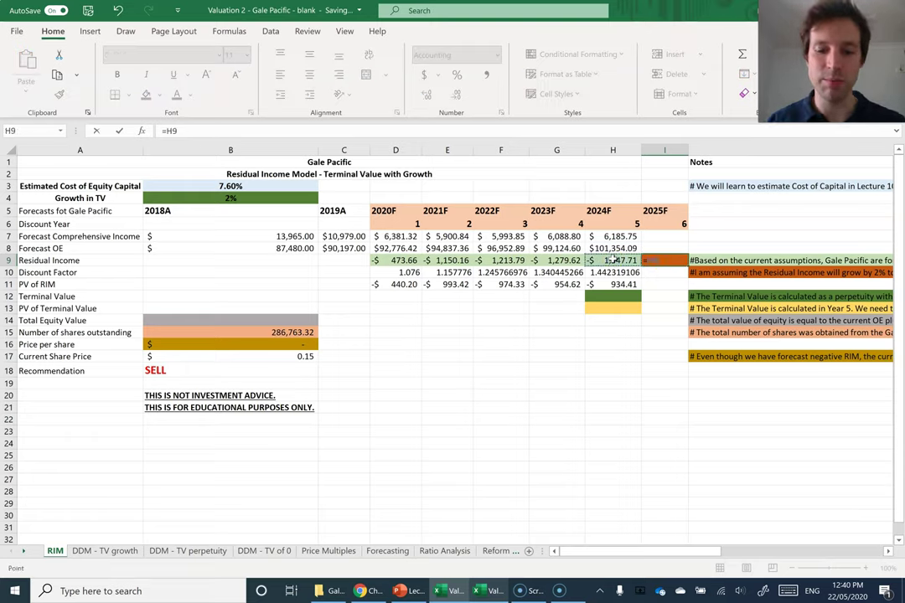
type("*")
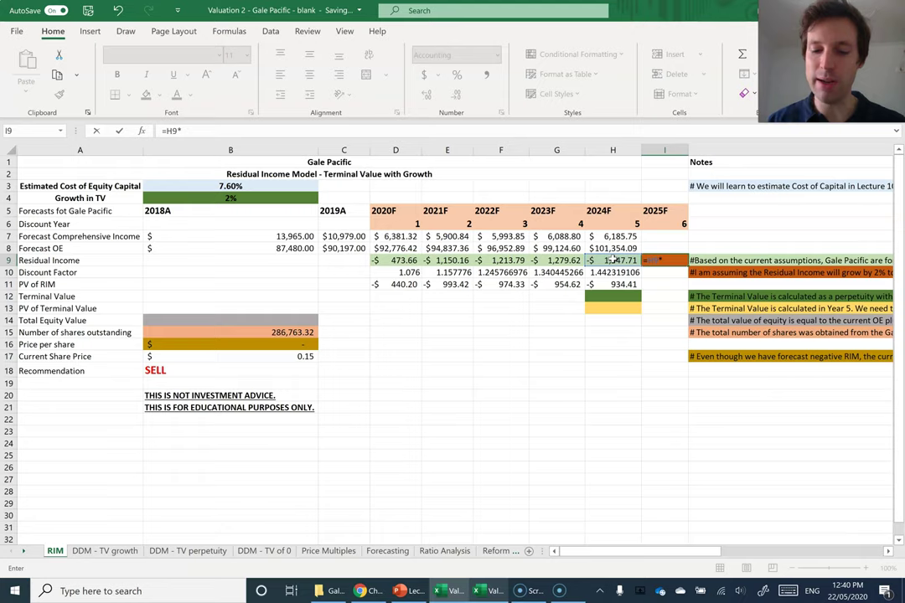
type("(1+")
left_click(248, 196)
type(")")
key("Return")
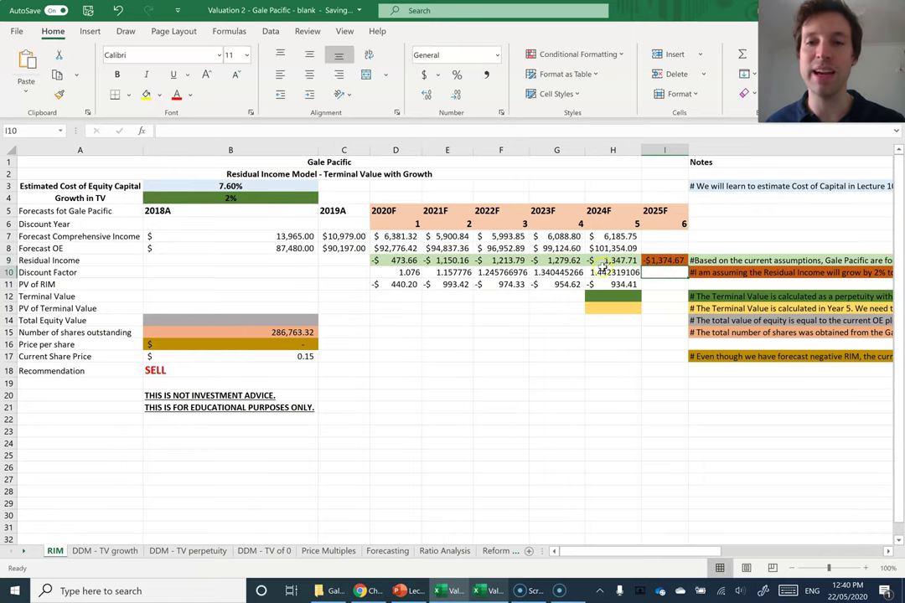
Correct I9 to =H9*(1+-B4), giving -1,320.76, and compare it with H9.
left_click(666, 262)
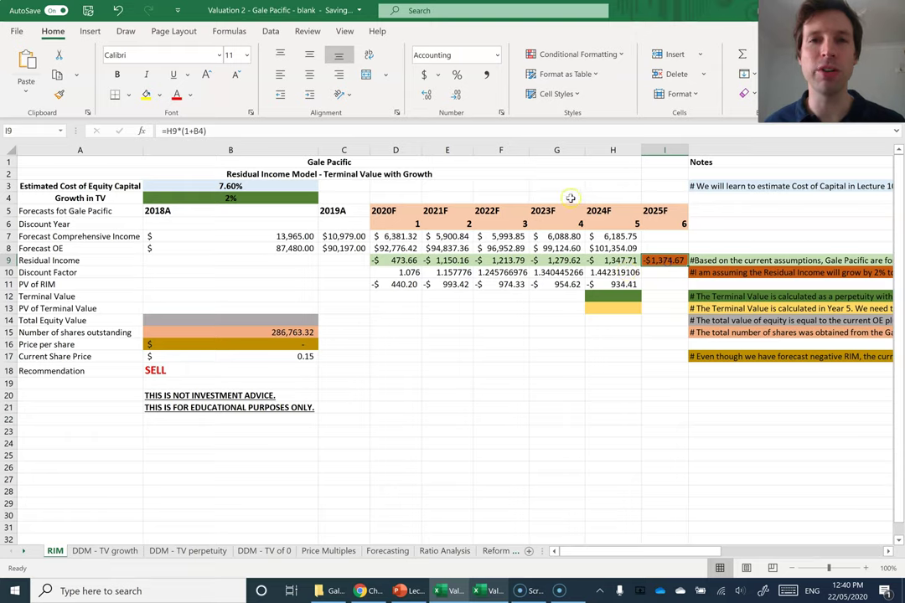
left_click(188, 131)
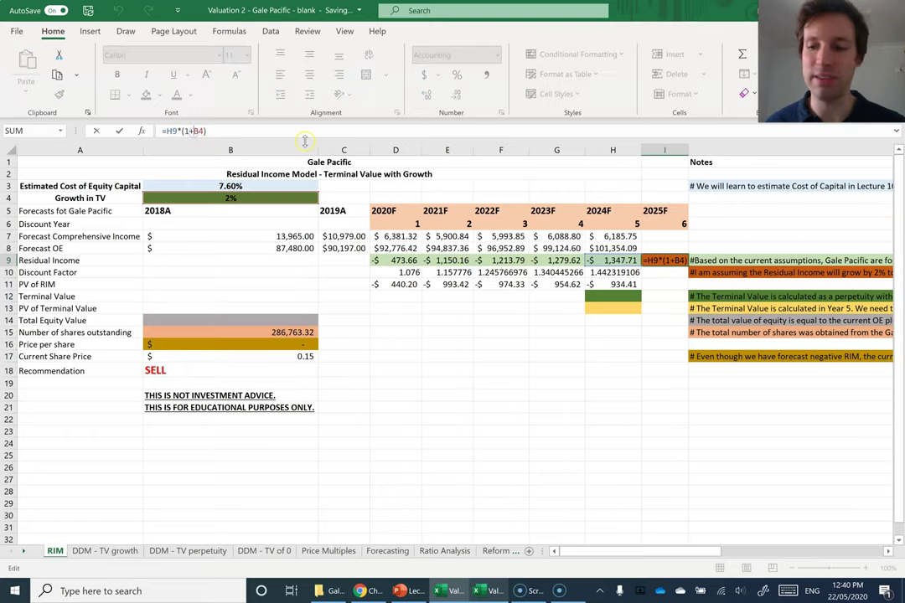
type("-")
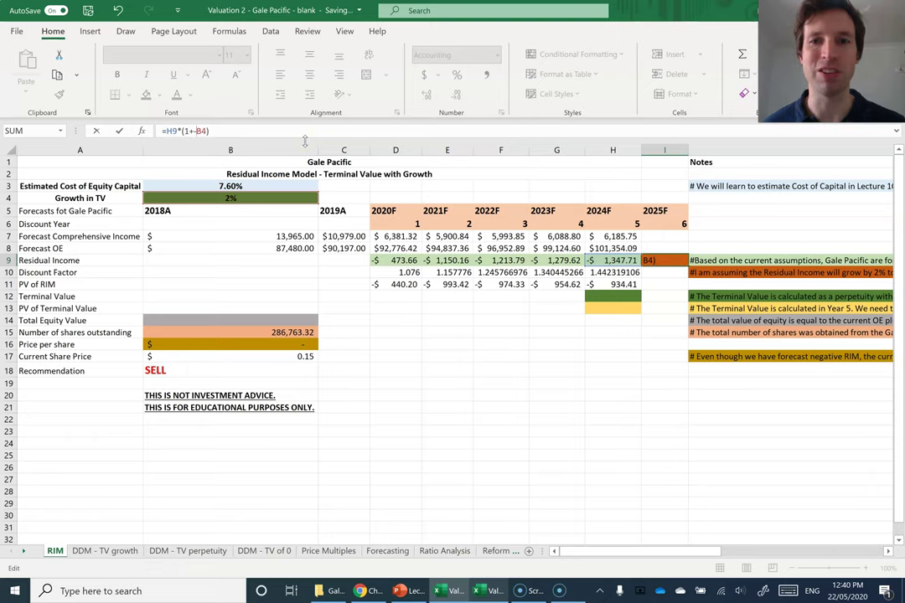
key("Return")
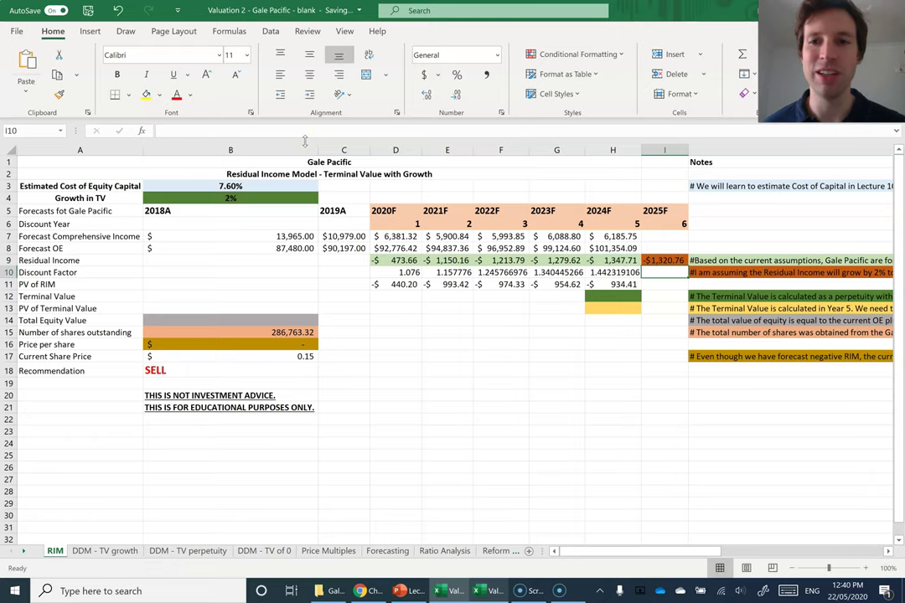
left_click(673, 260)
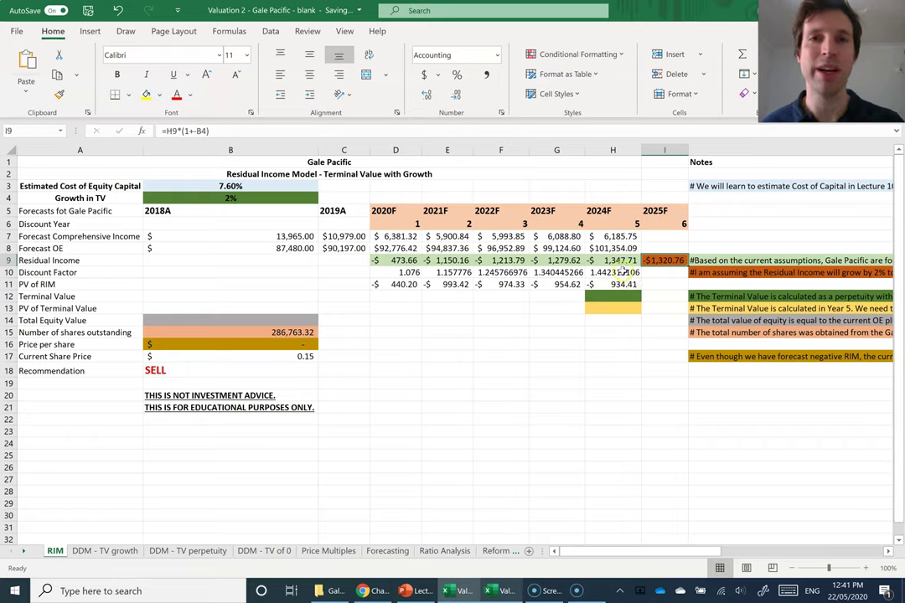
left_click(597, 263)
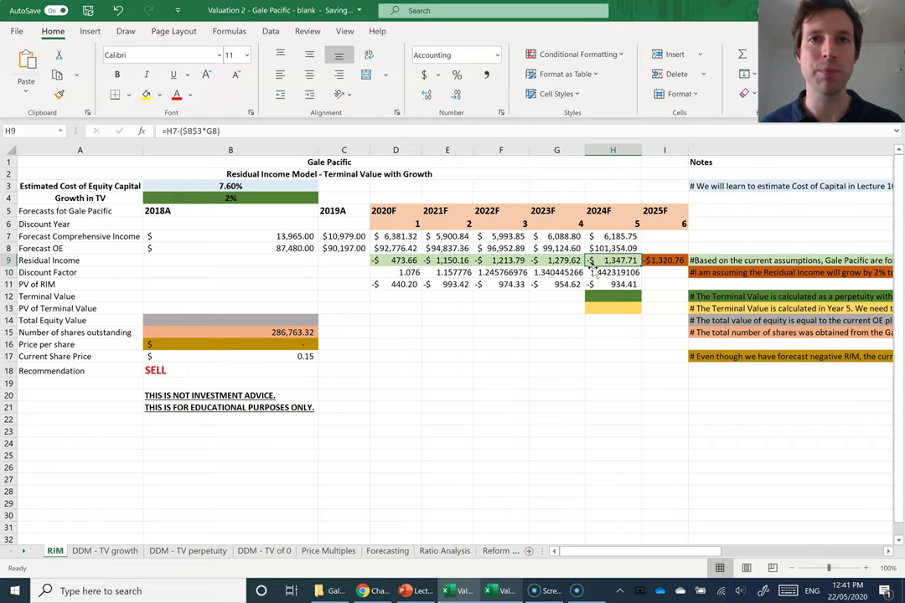
left_click(684, 264)
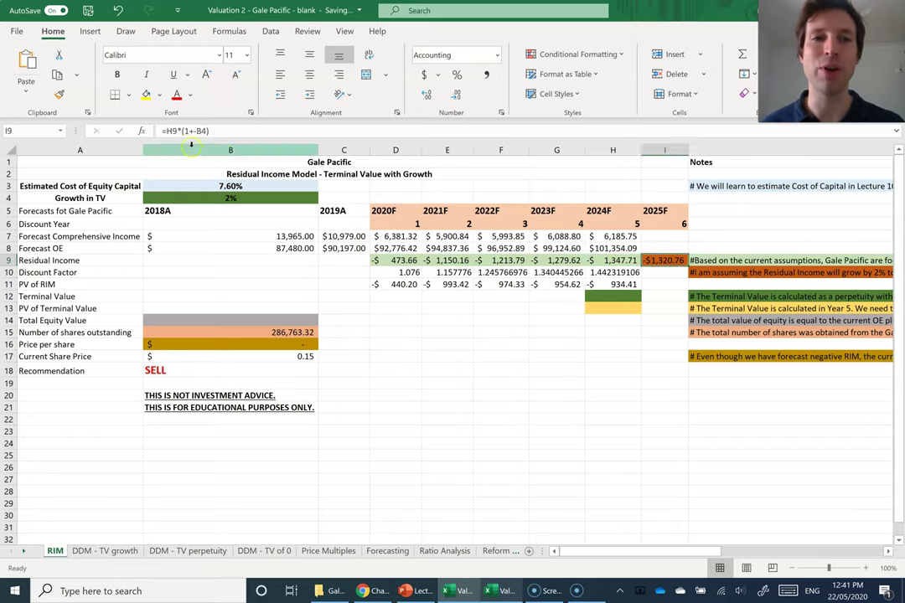
Enter =I9/(B3-B4) in H12 for a terminal value of -$23,585.01.
left_click(620, 296)
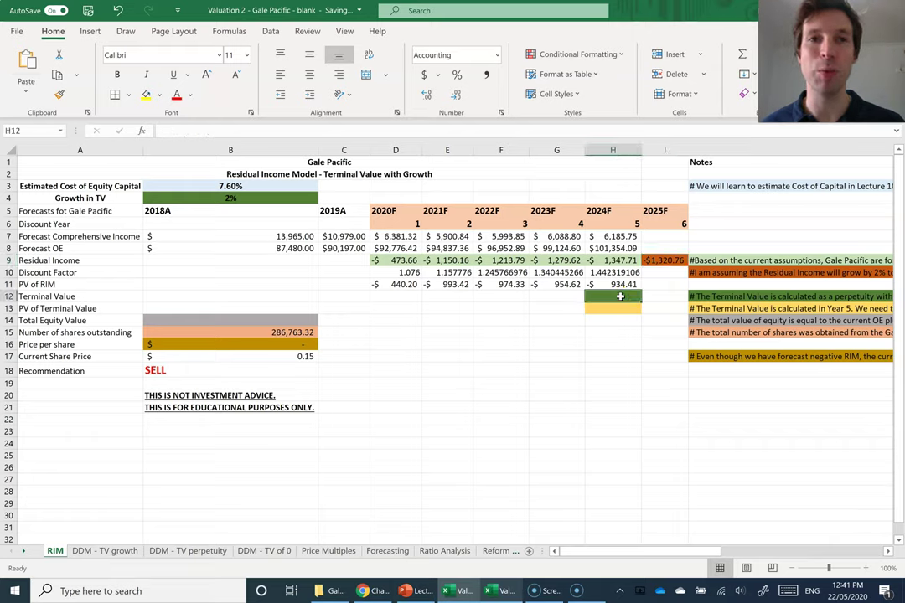
type("=")
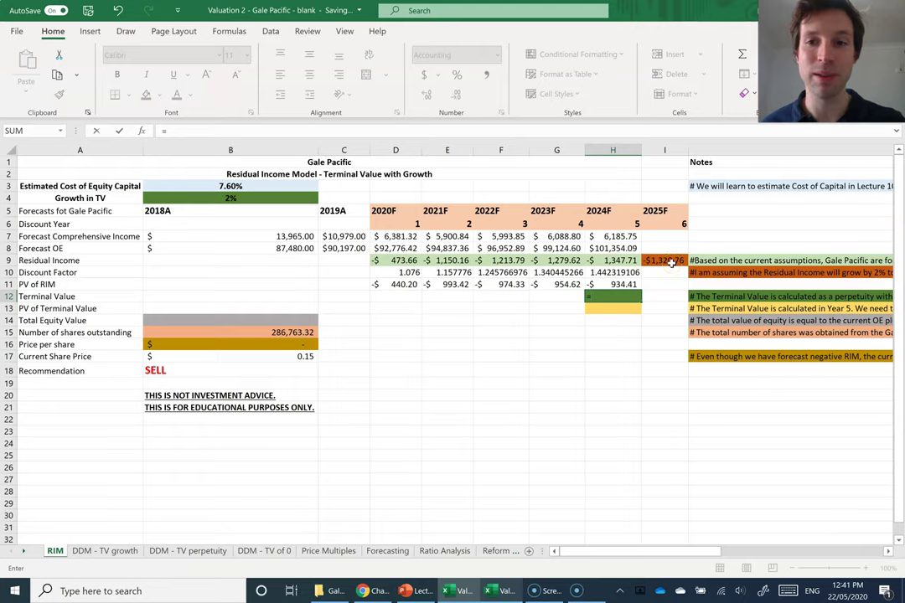
left_click(670, 261)
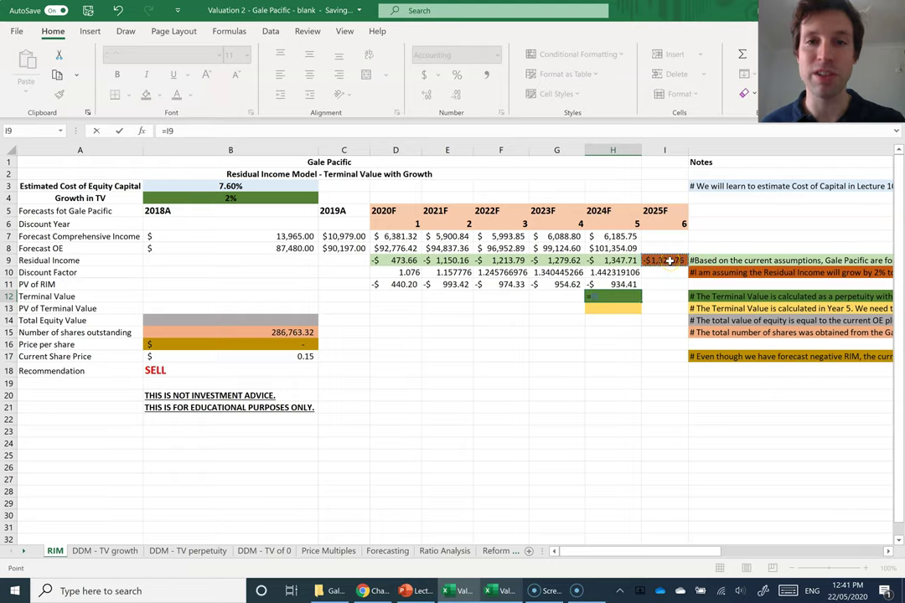
type("/(")
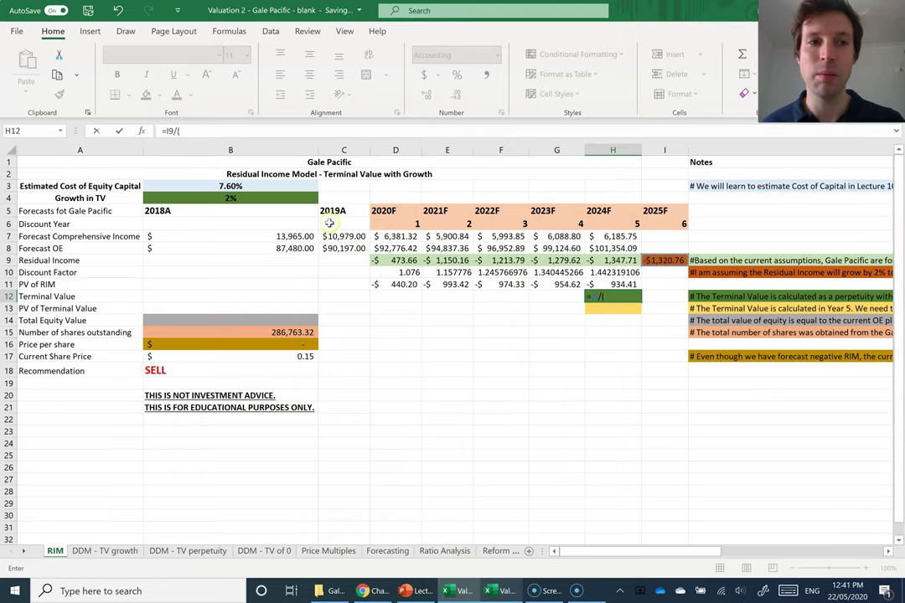
left_click(252, 183)
type("-")
left_click(245, 198)
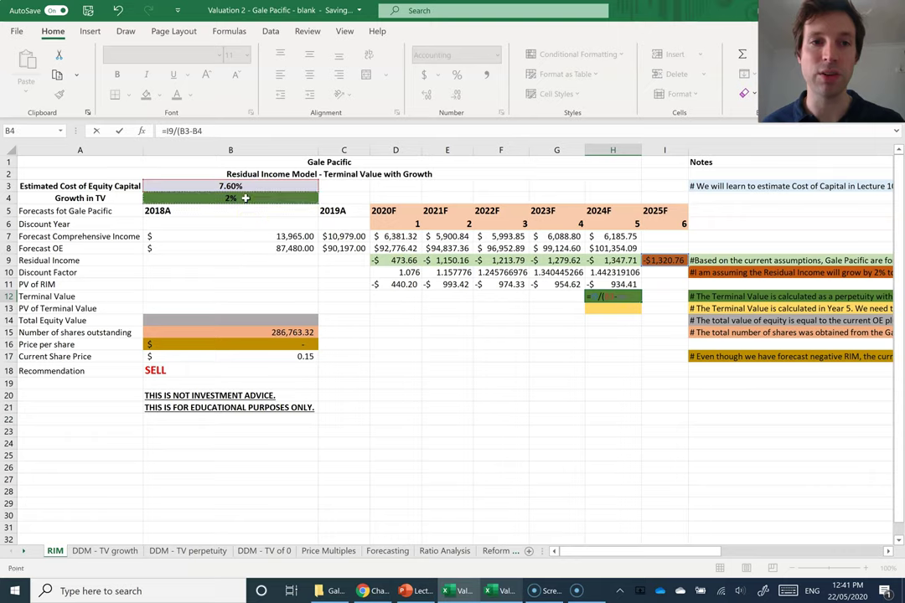
type(")")
key("Return")
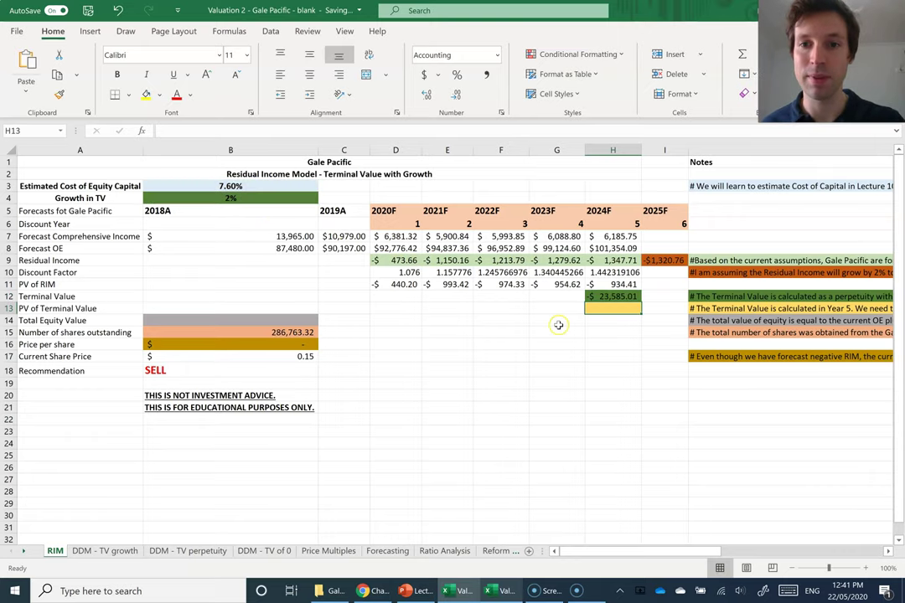
left_click(612, 297)
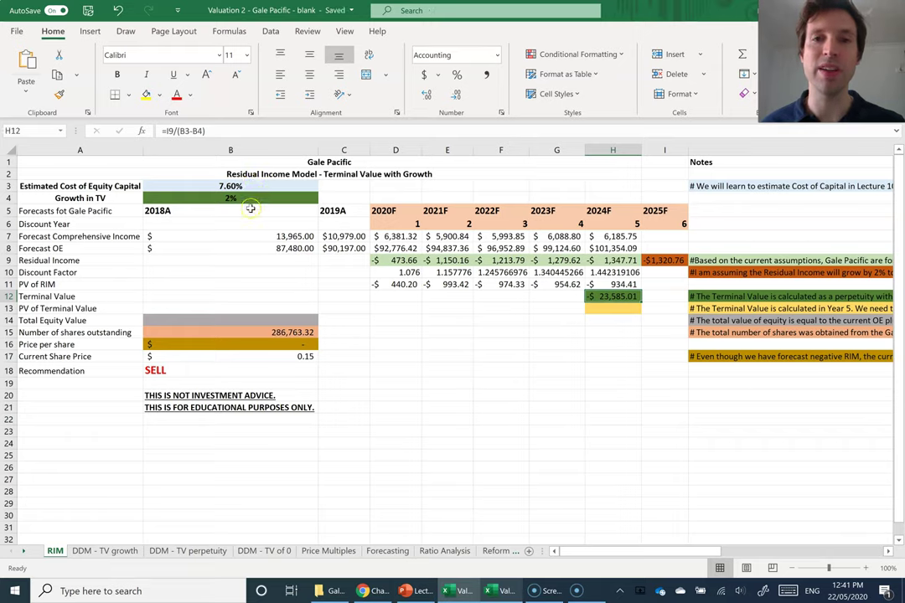
Enter =H12/H10 in H13 for a PV of terminal value of -$16,352.14.
left_click(626, 309)
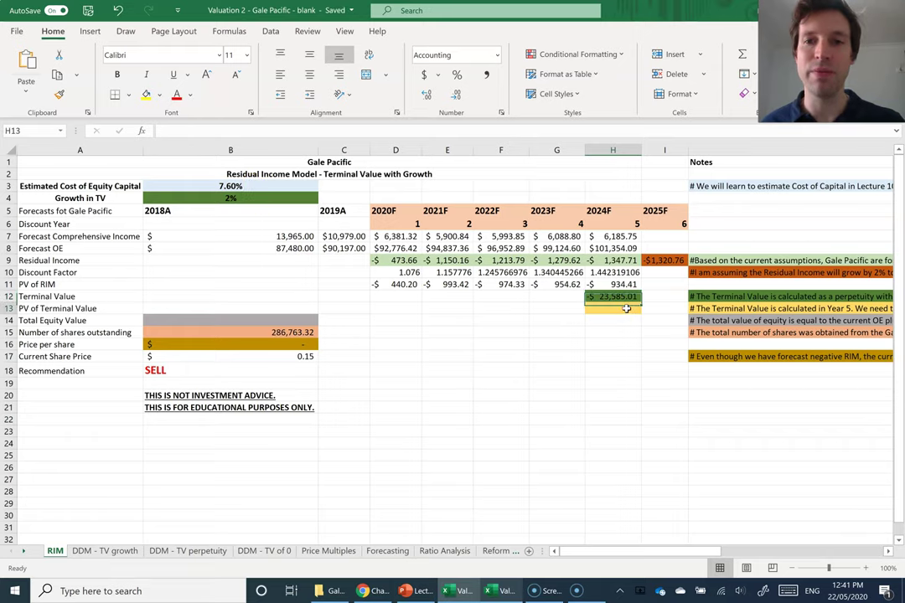
type("=")
left_click(624, 297)
type("/")
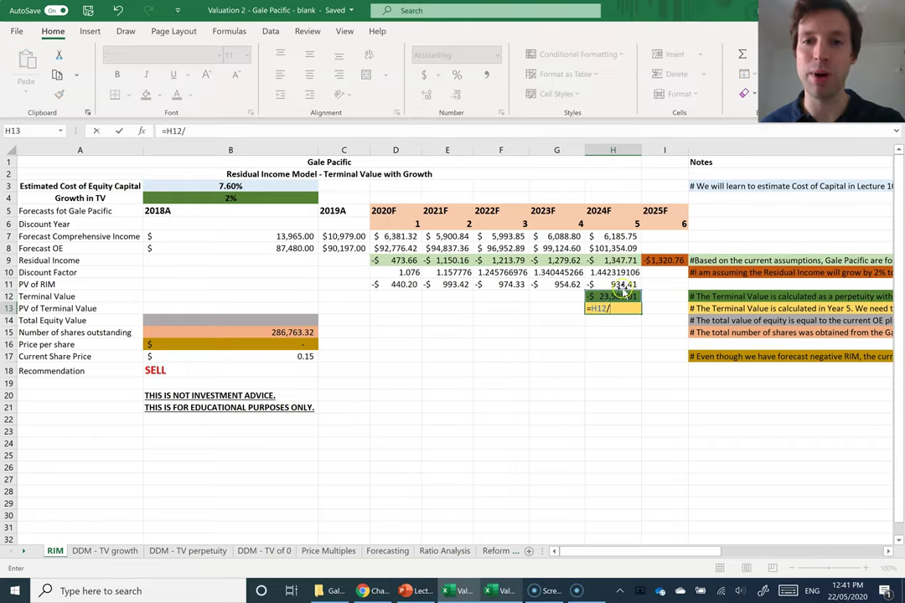
left_click(613, 274)
key("Return")
left_click(617, 308)
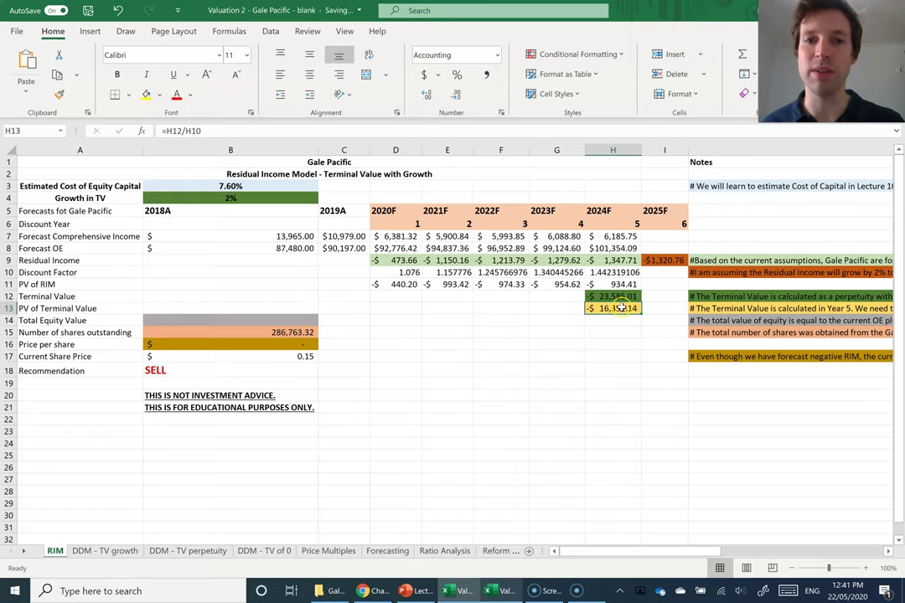
left_click(238, 322)
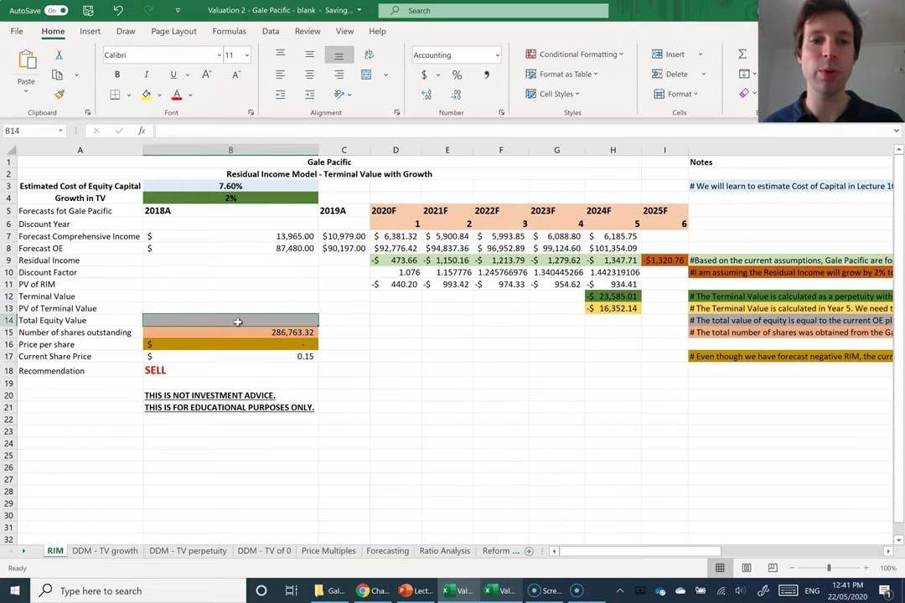
Enter =C8+SUM(D11:H11)+H13 in B14, giving $69,547.87, 0.243 per share and BUY.
type("=")
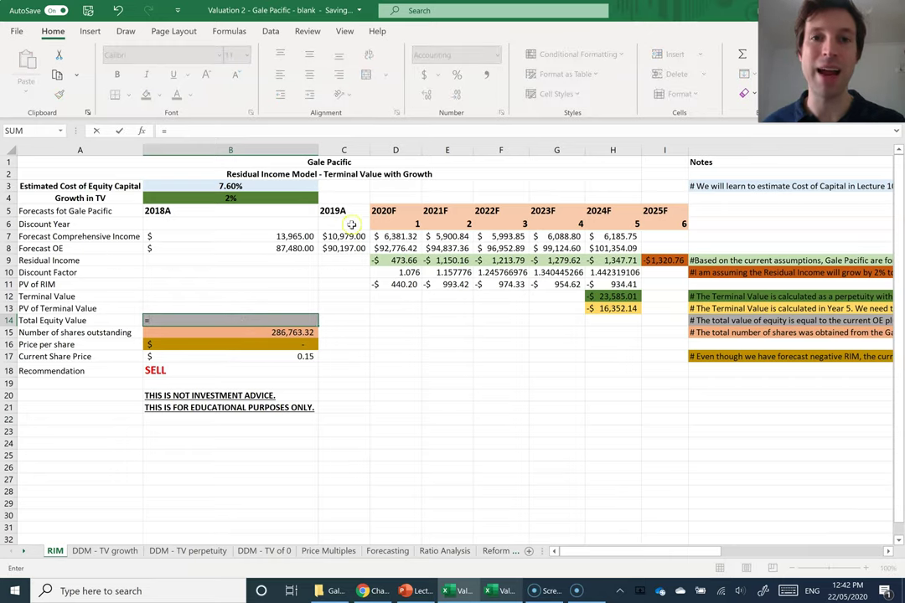
left_click(356, 250)
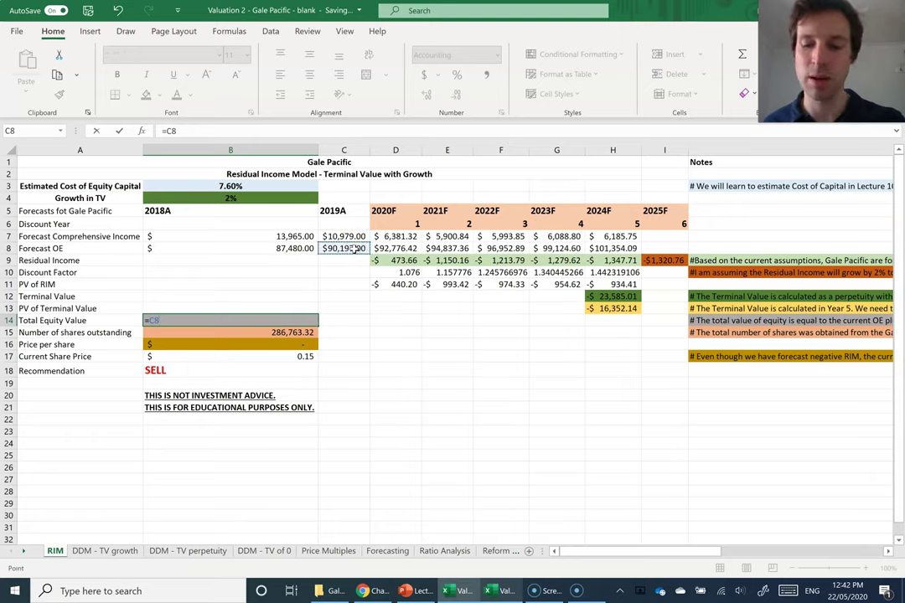
type("+sum(")
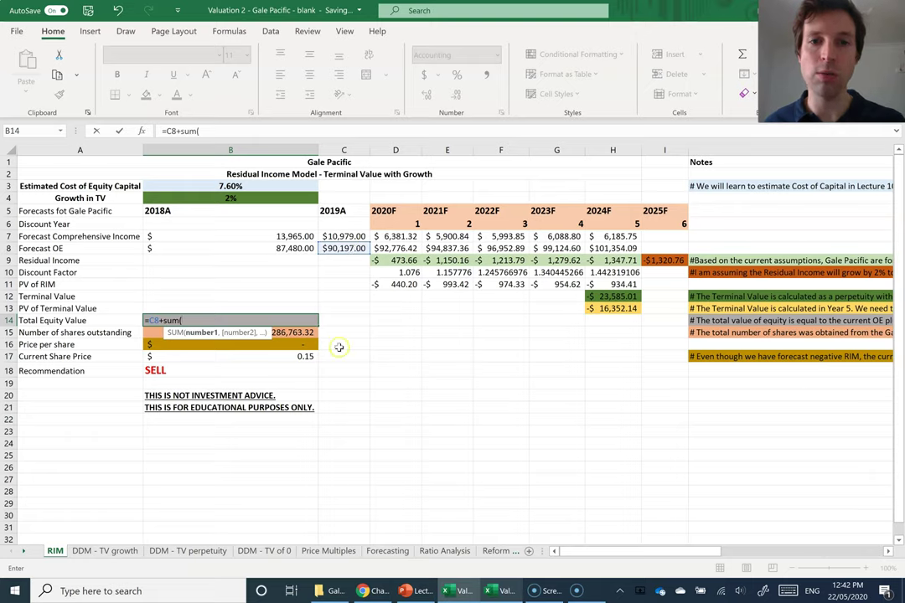
left_click_drag(393, 272, 625, 284)
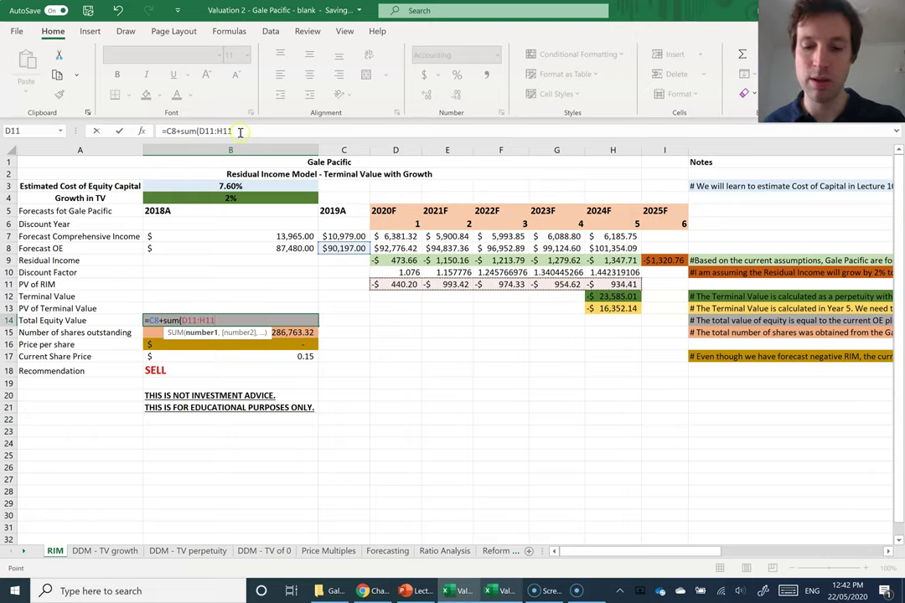
type(")+")
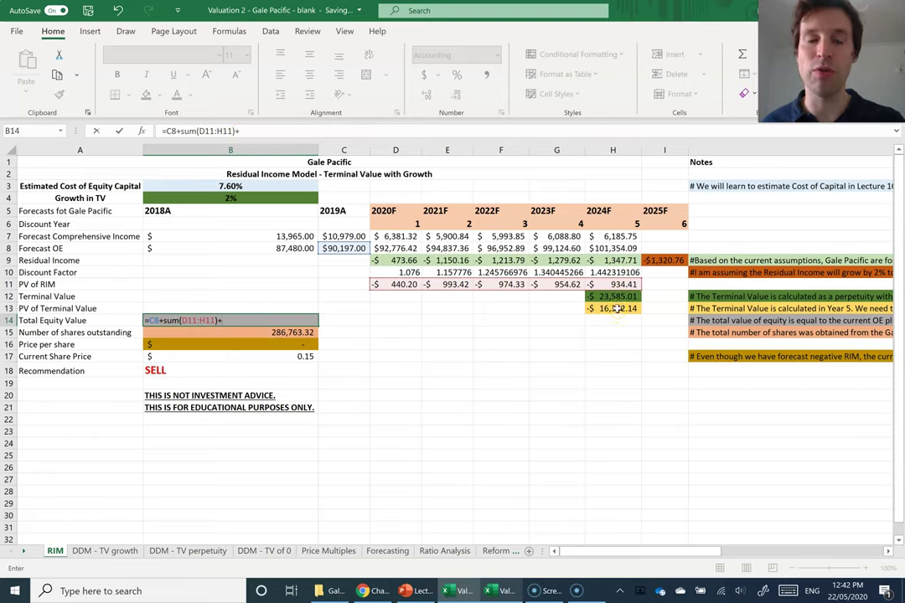
left_click(616, 308)
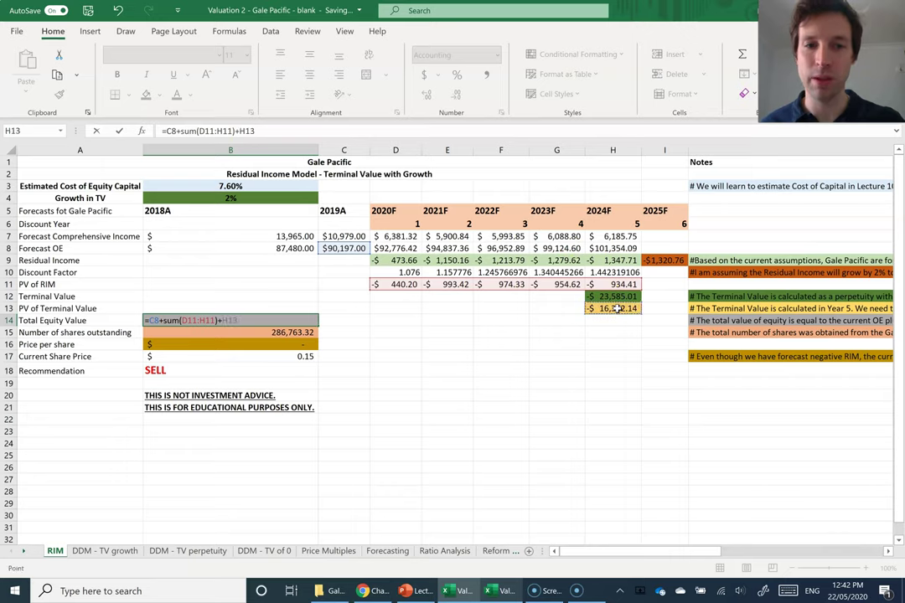
key("Return")
left_click(227, 322)
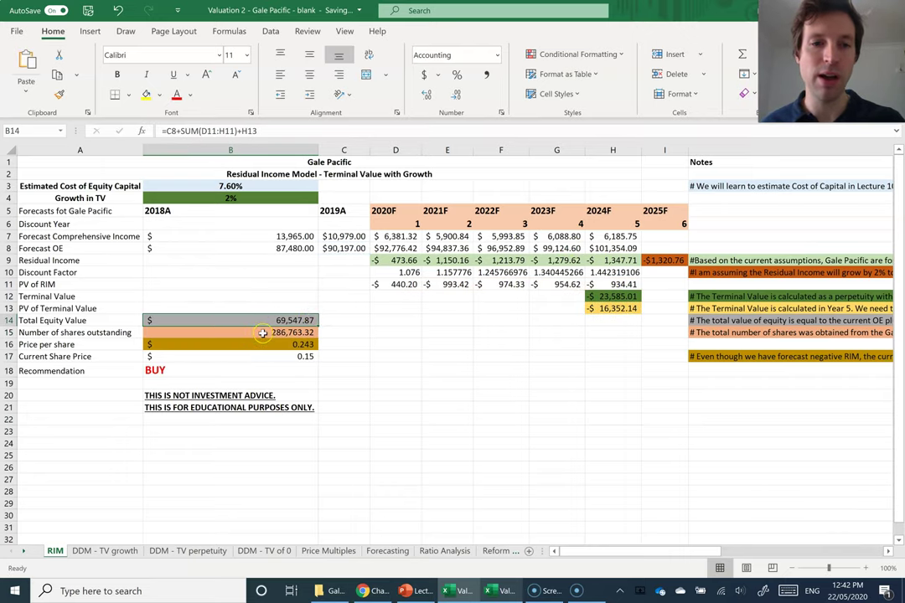
left_click(262, 326)
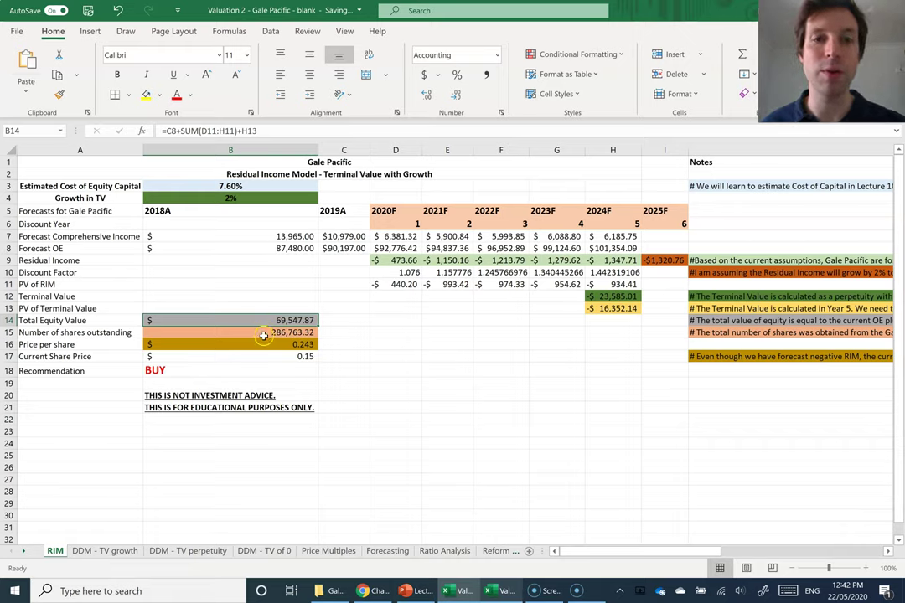
left_click(263, 345)
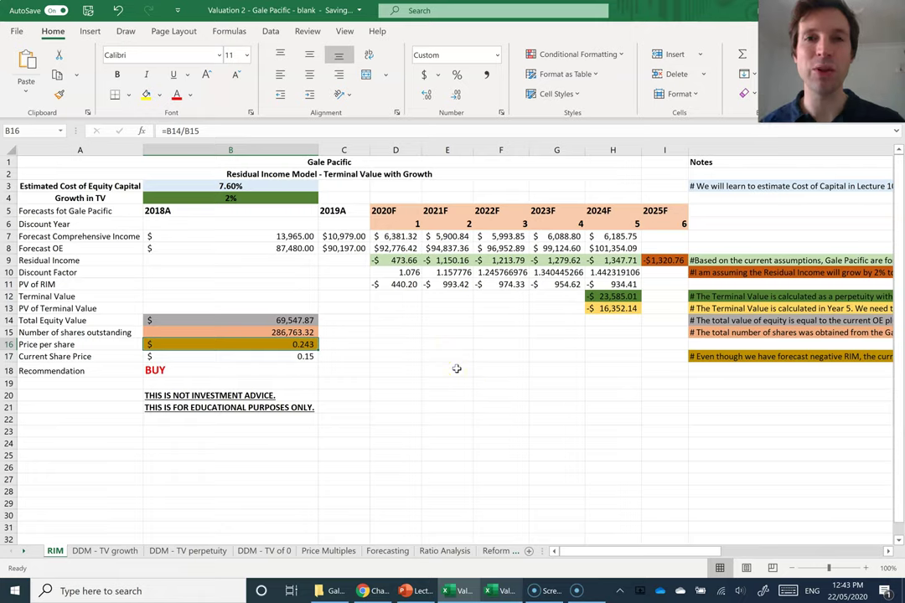
left_click(343, 248)
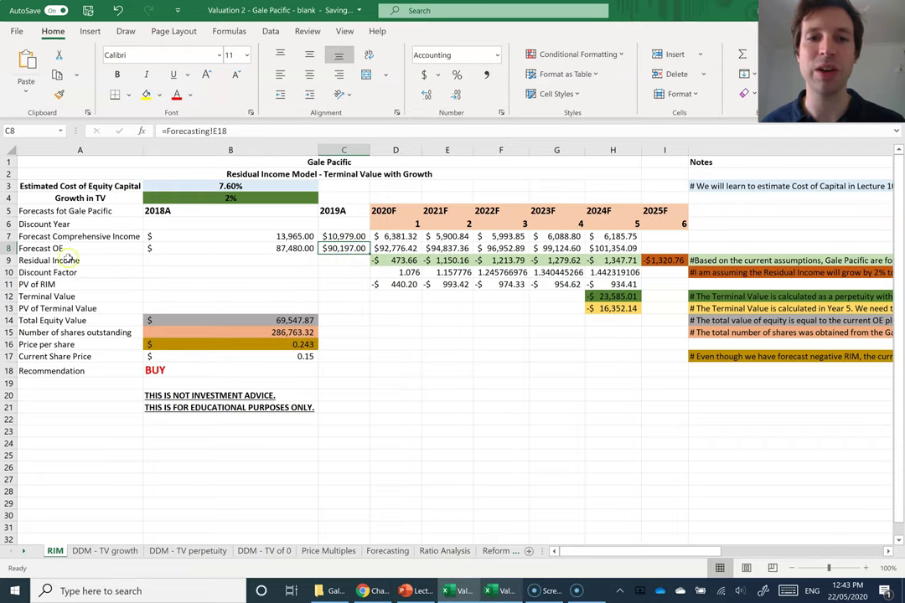
left_click_drag(392, 238, 615, 236)
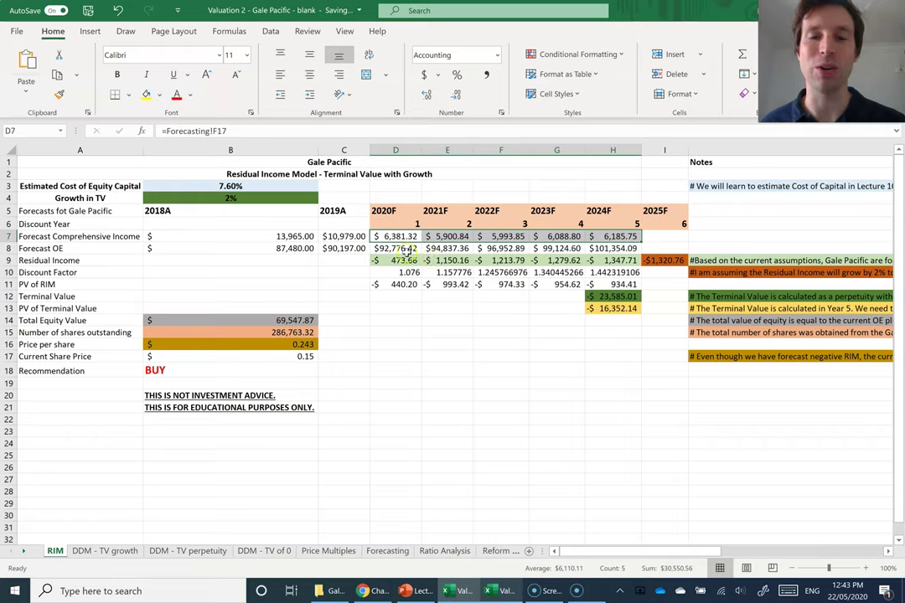
left_click_drag(402, 260, 630, 262)
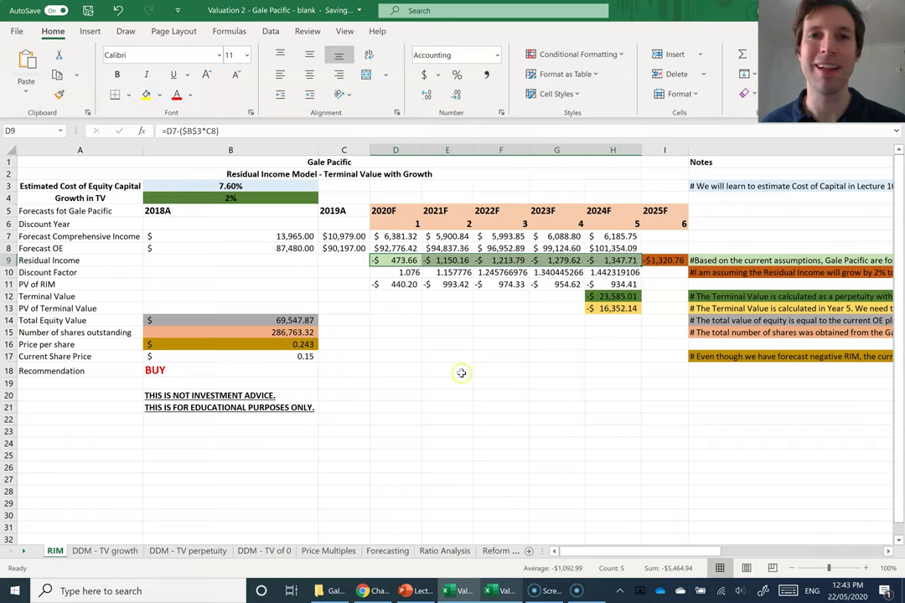